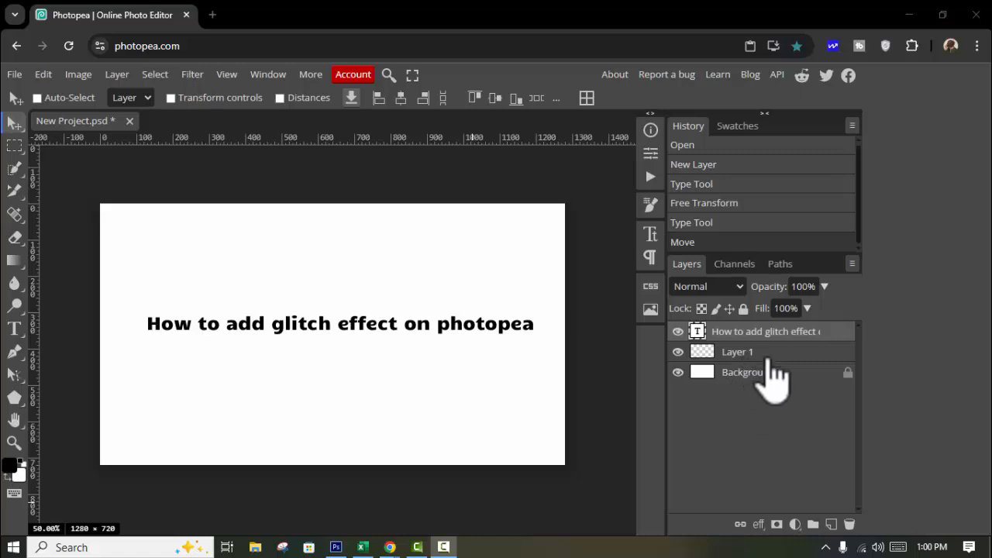
- Delete the title text layer and the empty Layer 1, and duplicate the Background layer
left_click(849, 525)
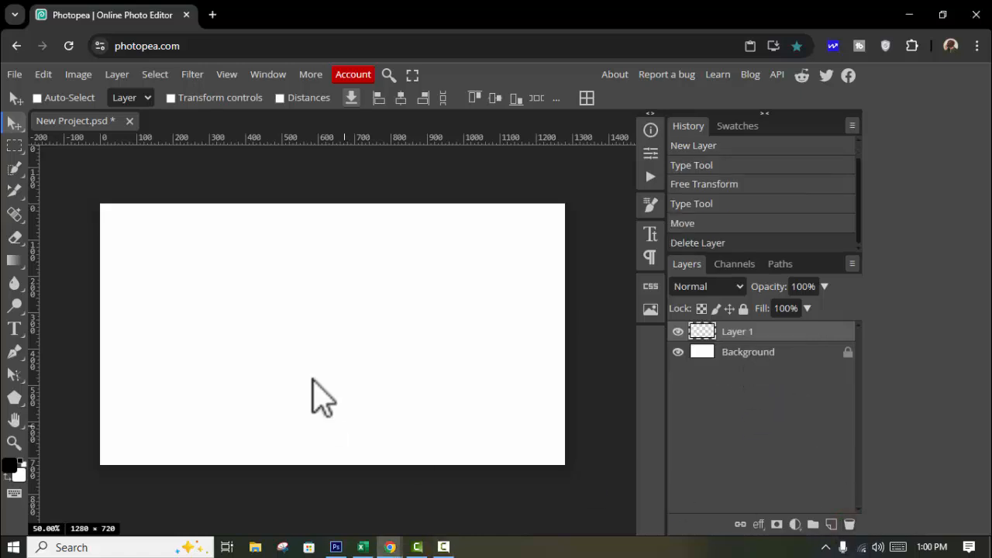
left_click(849, 525)
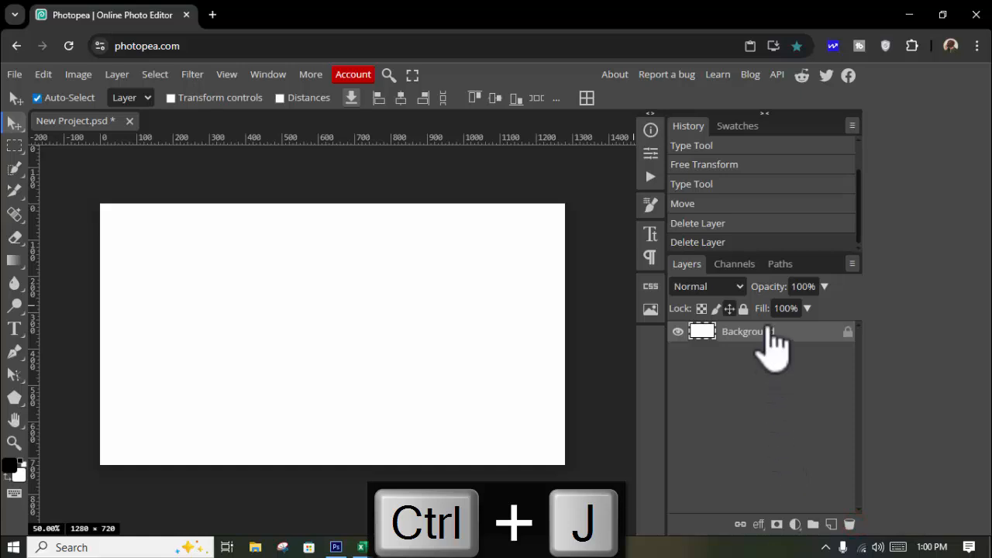
key("ctrl+j")
- Add a near-black Color Fill layer above the duplicated background layer
left_click(794, 525)
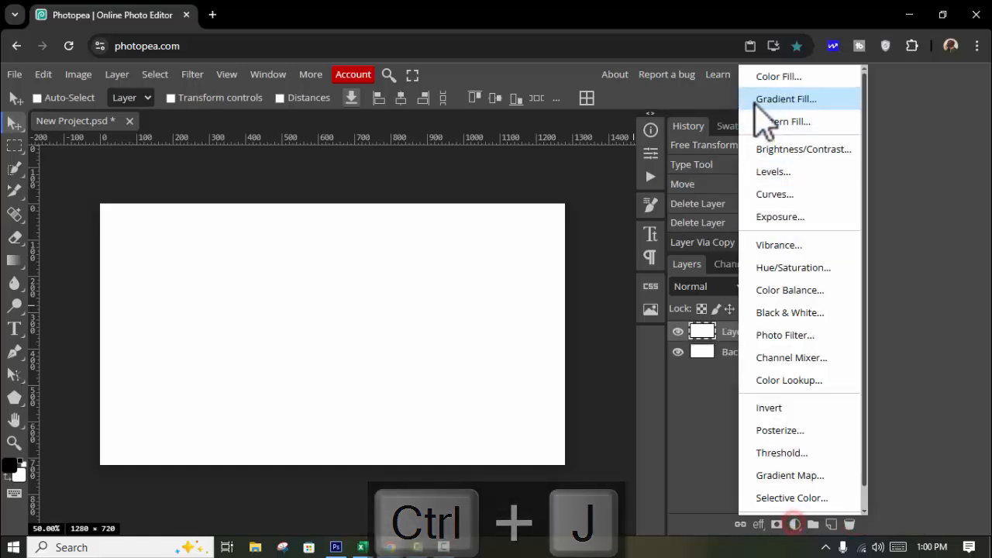
left_click(767, 77)
mouse_move(236, 273)
left_mouse_down()
mouse_move(118, 368)
mouse_move(155, 380)
left_mouse_up()
left_click(431, 214)
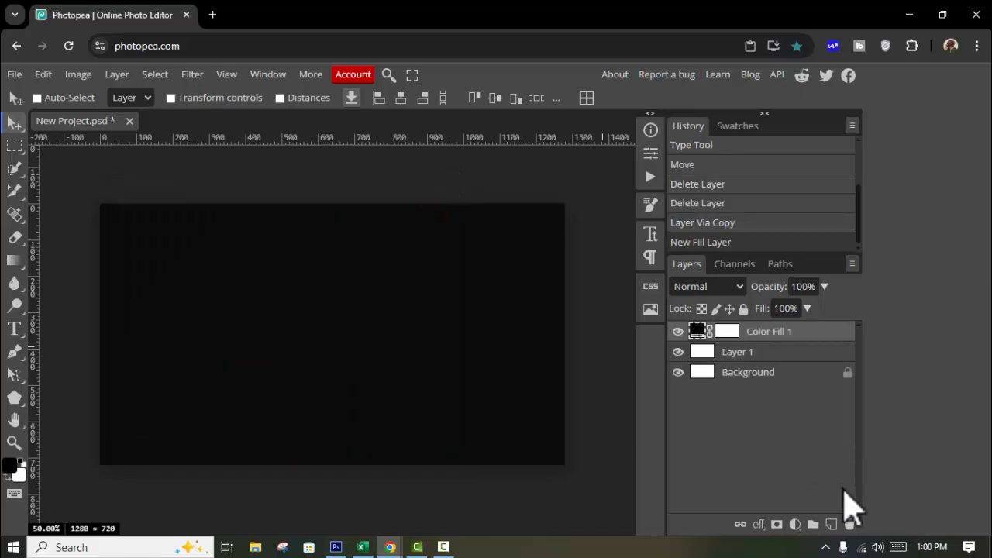
- Add an empty layer above the fill and create the text WORLD in white (ffffff) with the Type Tool
left_click(830, 524)
left_click(14, 329)
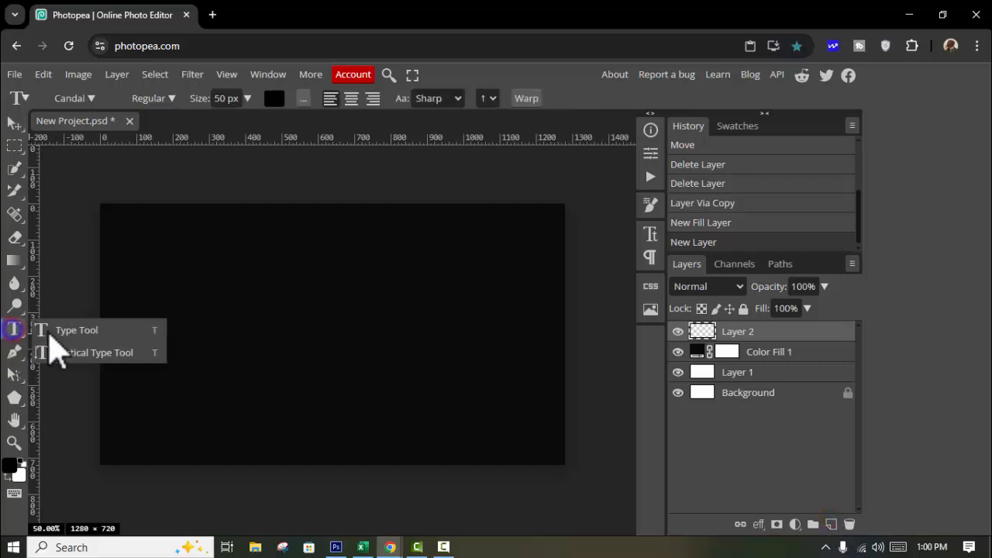
left_click(54, 333)
left_click(282, 318)
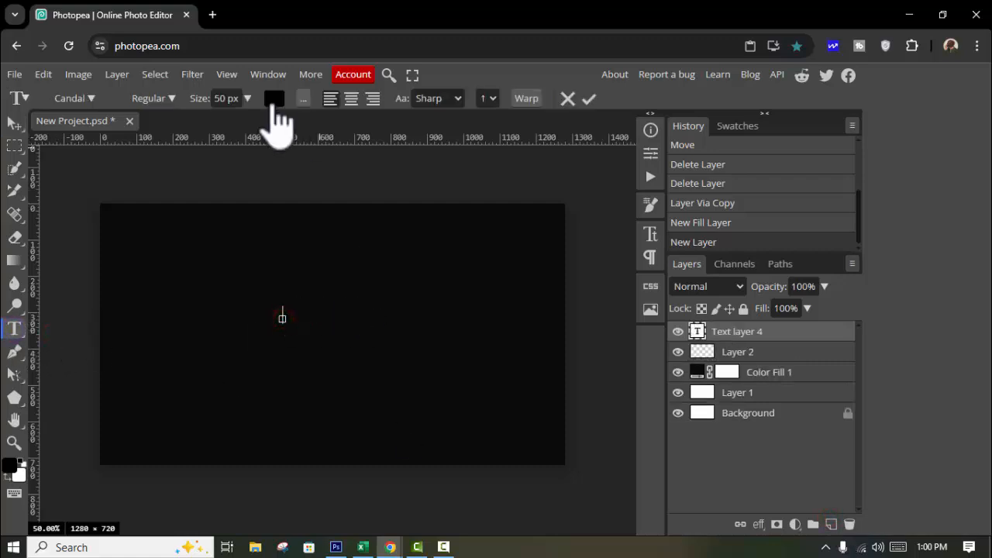
left_click(274, 98)
left_click_drag(241, 281, 118, 203)
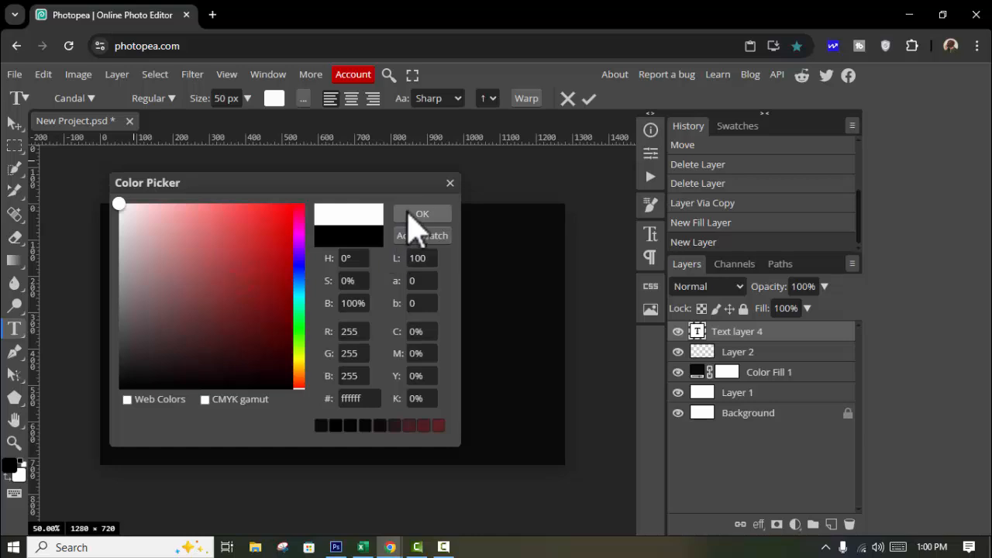
left_click(422, 214)
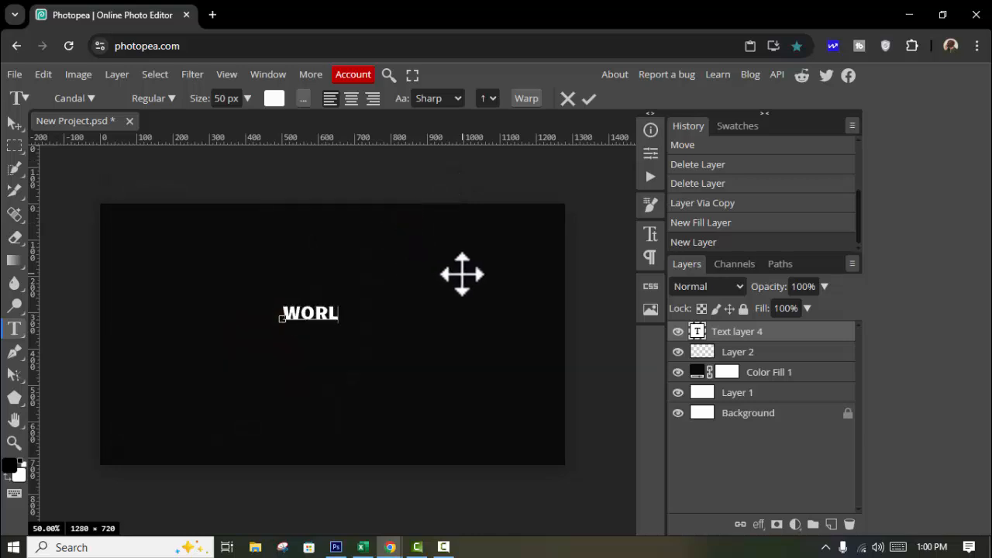
left_click(589, 99)
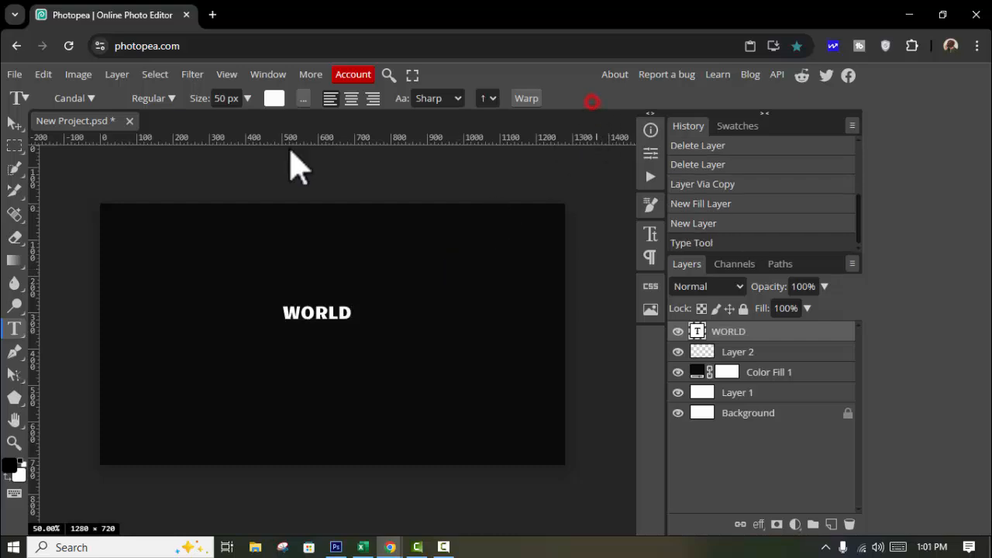
- Move the WORLD text slightly to the left and enlarge its font size to roughly three times as wide
left_click(14, 123)
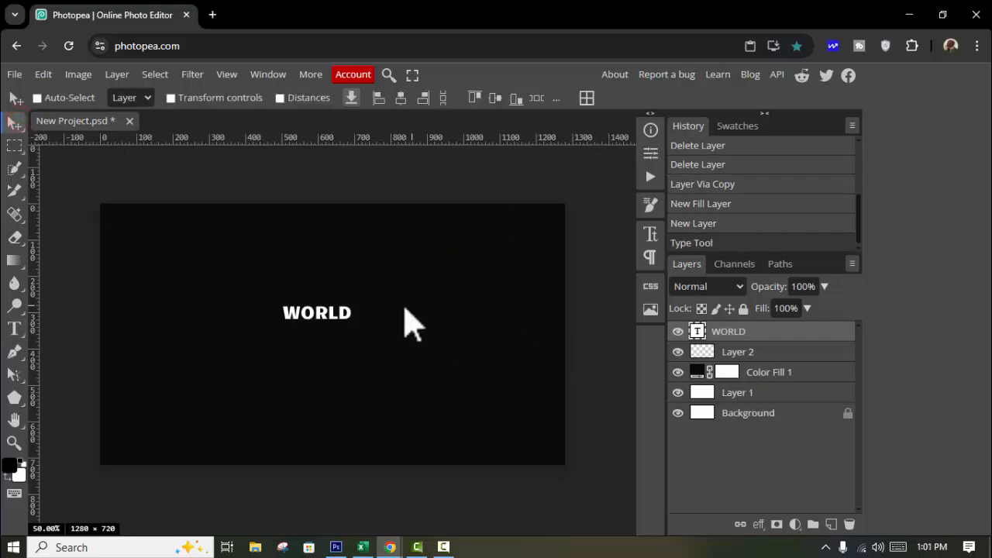
left_click_drag(326, 318, 307, 316)
double_click(698, 331)
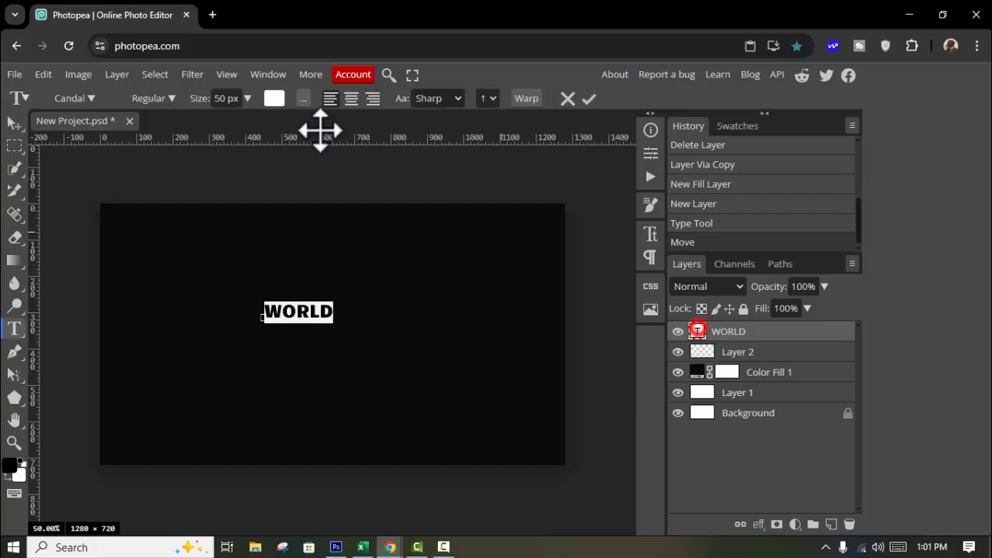
left_click(248, 98)
left_click_drag(230, 122, 508, 139)
left_click(590, 99)
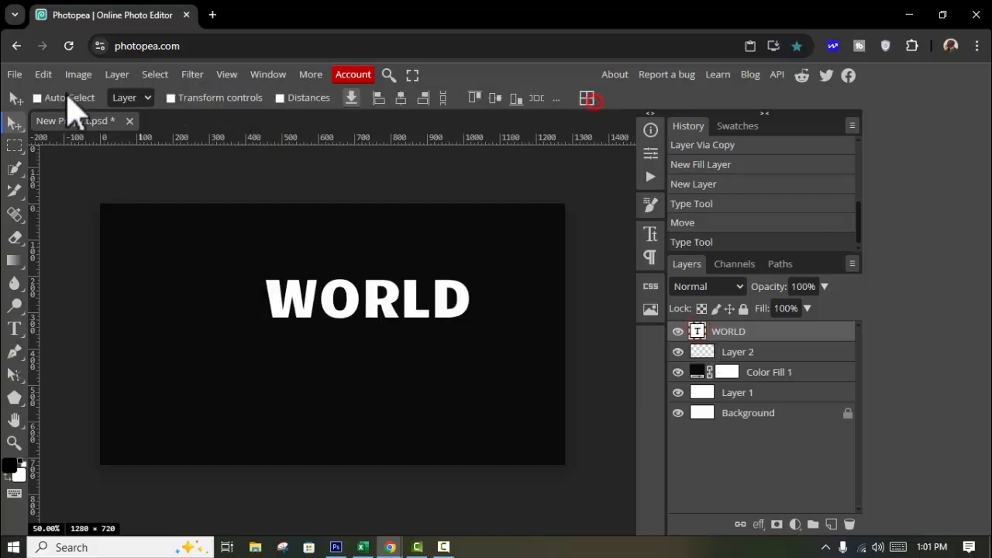
- Show the transform controls, move the WORLD text towards the canvas centre and scale it to about 164%
left_click(171, 98)
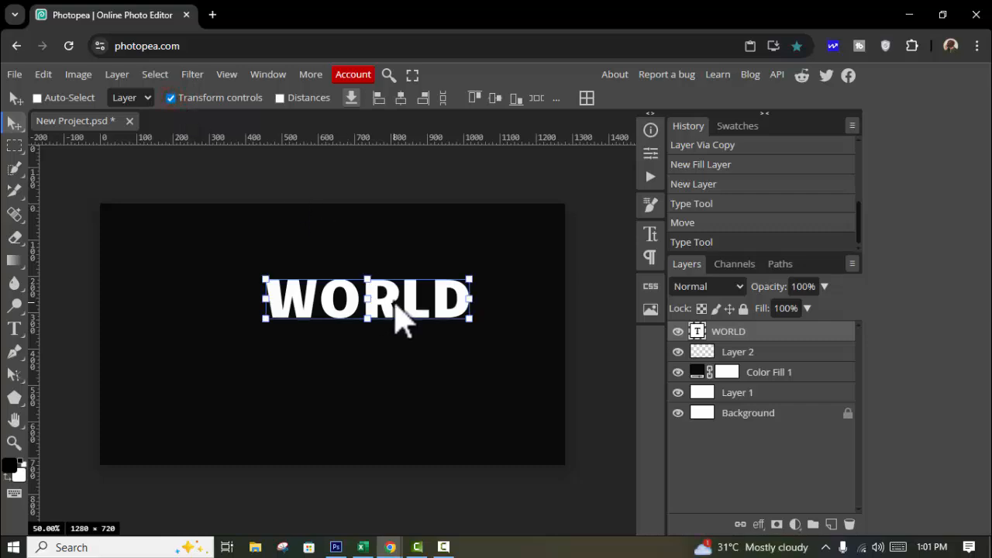
left_click_drag(397, 311, 320, 345)
left_click_drag(395, 354, 470, 371)
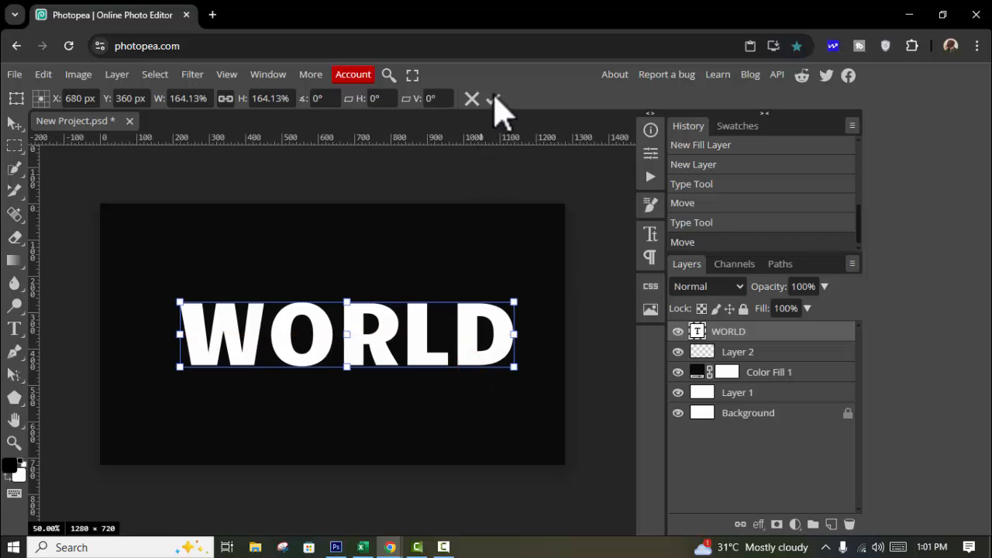
left_click(494, 101)
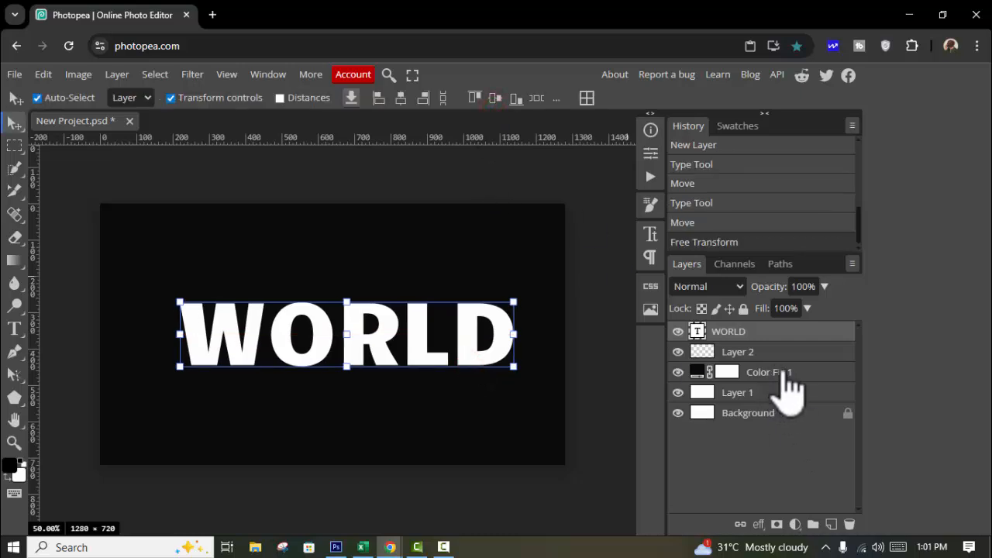
- Align the WORLD text with the Color Fill 1 layer's horizontal and vertical centres, and nudge it slightly left
left_click(784, 373, "ctrl")
left_click(401, 98)
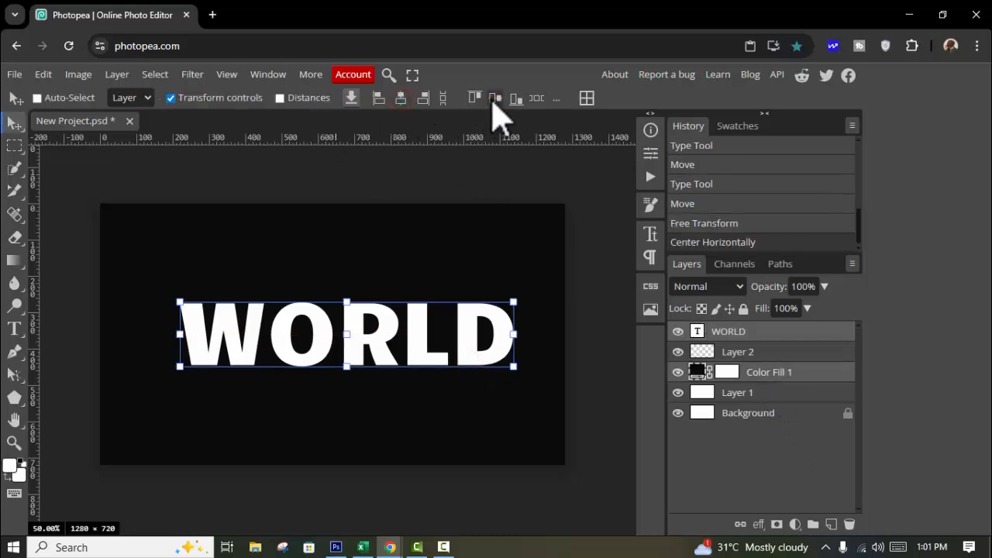
left_click(496, 99)
left_click(738, 332)
left_click(676, 332)
left_click(676, 332)
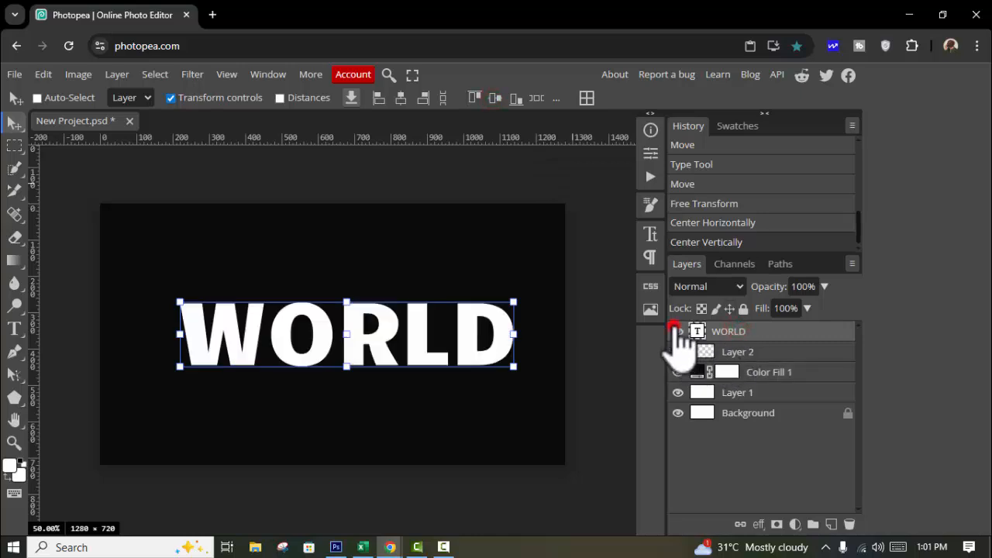
left_click_drag(419, 325, 416, 326)
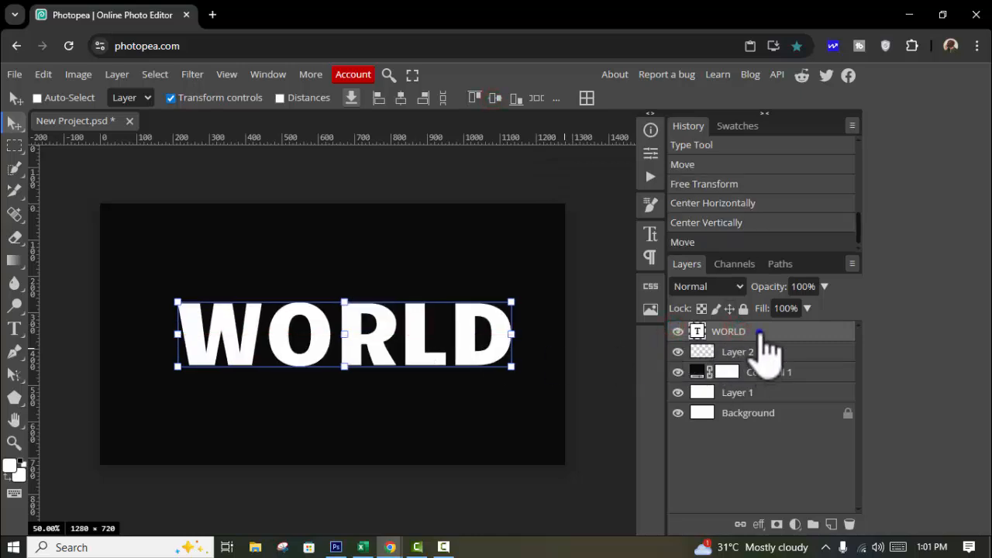
- Rasterize the WORLD text layer and delete the empty Layer 2
right_click(763, 331)
left_click(680, 318)
left_click(677, 332)
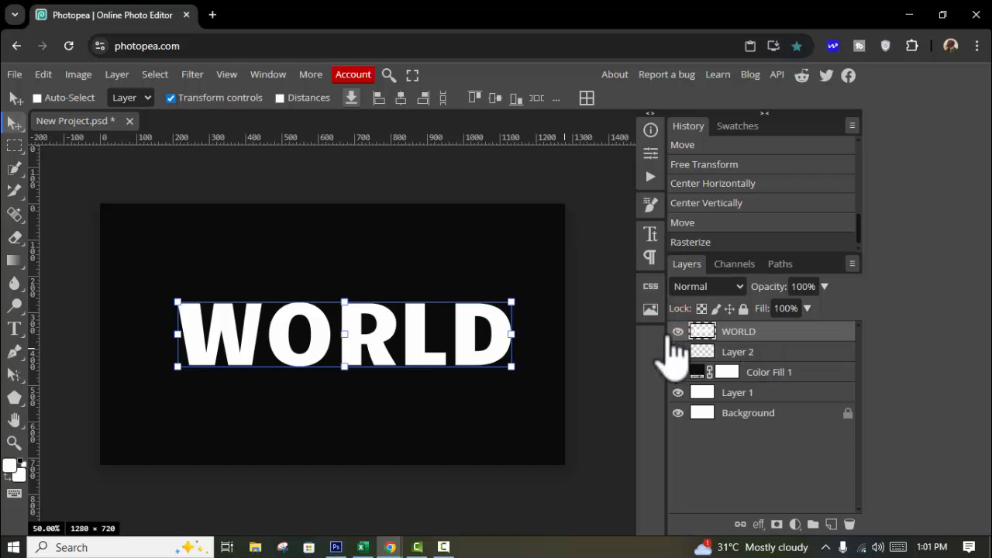
left_click(748, 352)
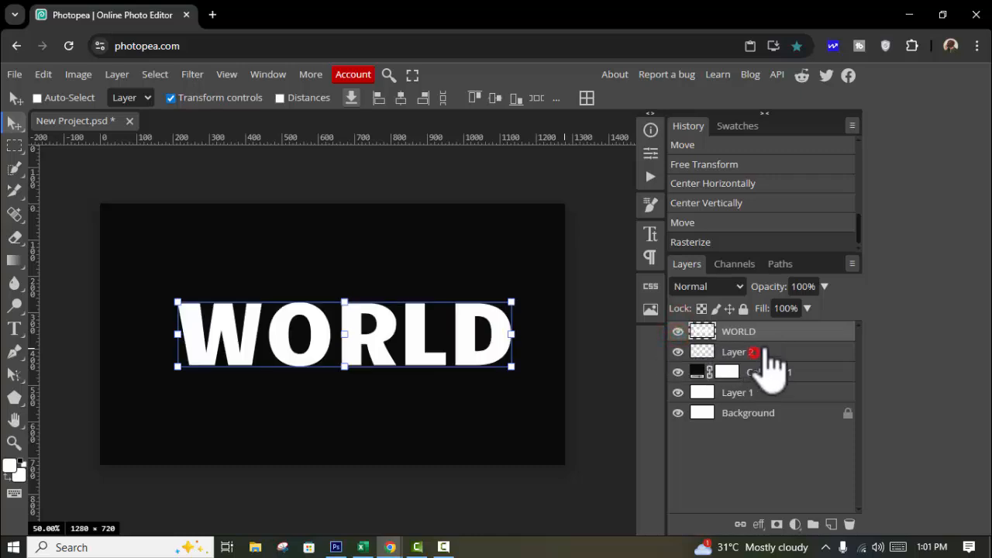
left_click(849, 524)
- Duplicate the rasterized WORLD layer twice for a stack of three identical text layers
key("ctrl+j")
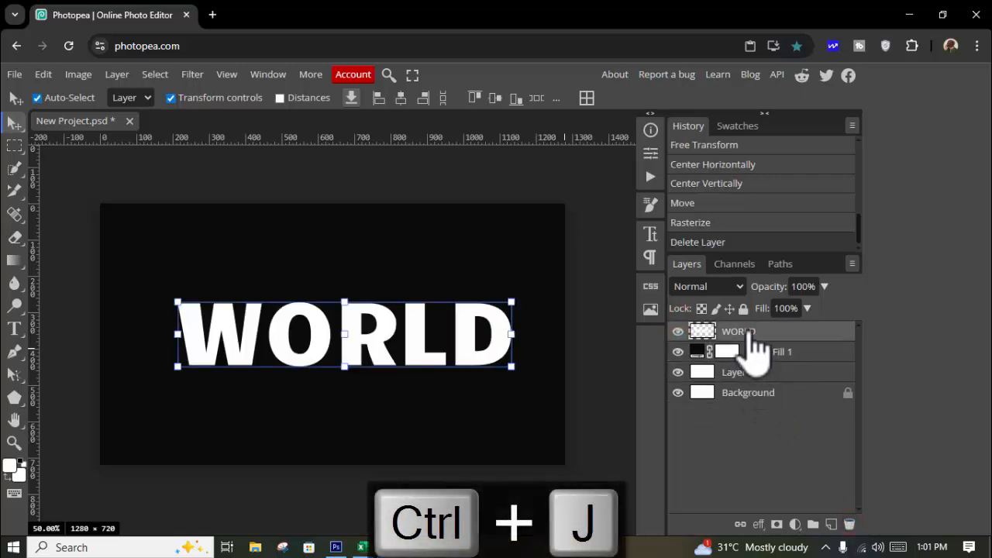
key("ctrl+j")
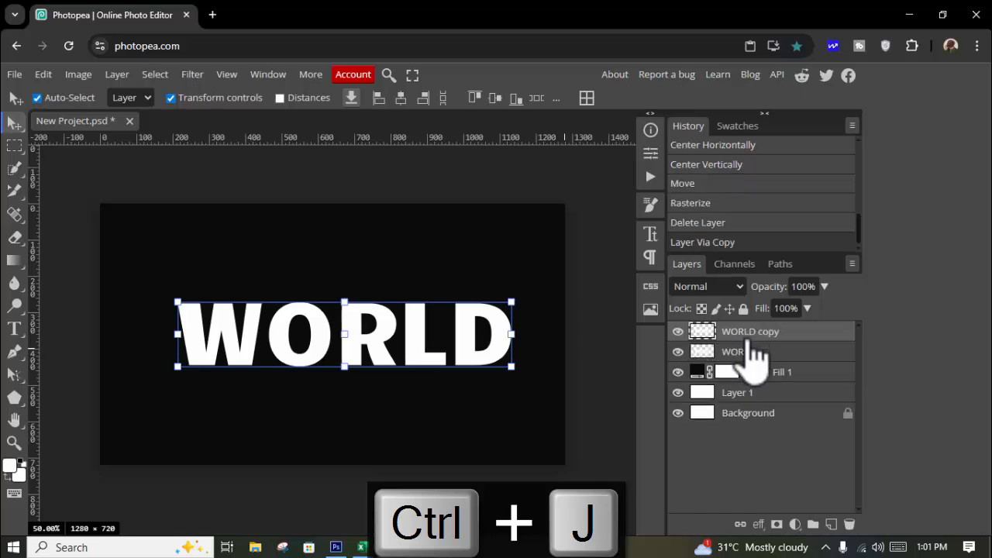
key("ctrl+j")
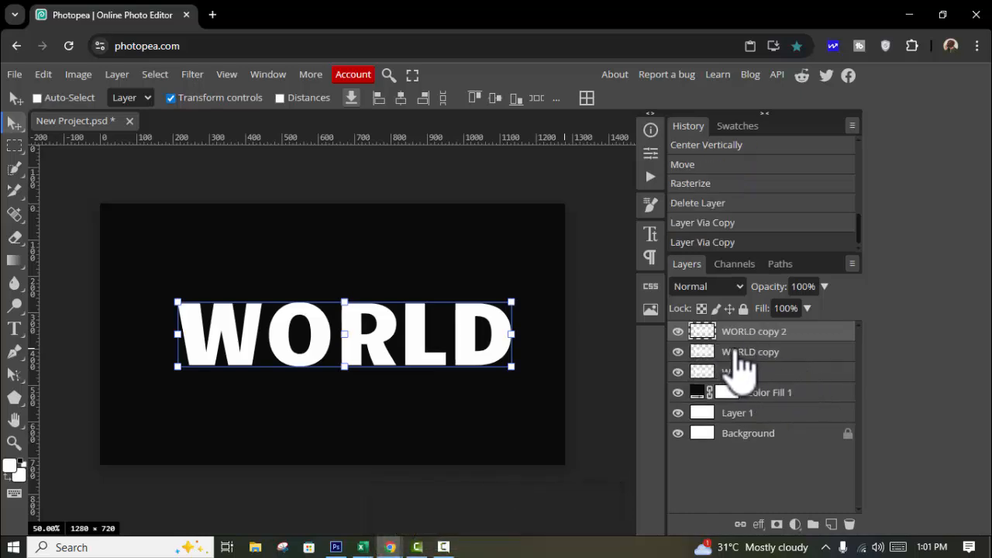
- Turn the WORLD copy 2 layer cyan with Channel Mixer by lowering Red in the Red channel to its minimum
left_click(678, 331)
left_click(715, 351)
left_click(679, 331)
left_click(734, 336)
left_click(78, 74)
mouse_move(107, 124)
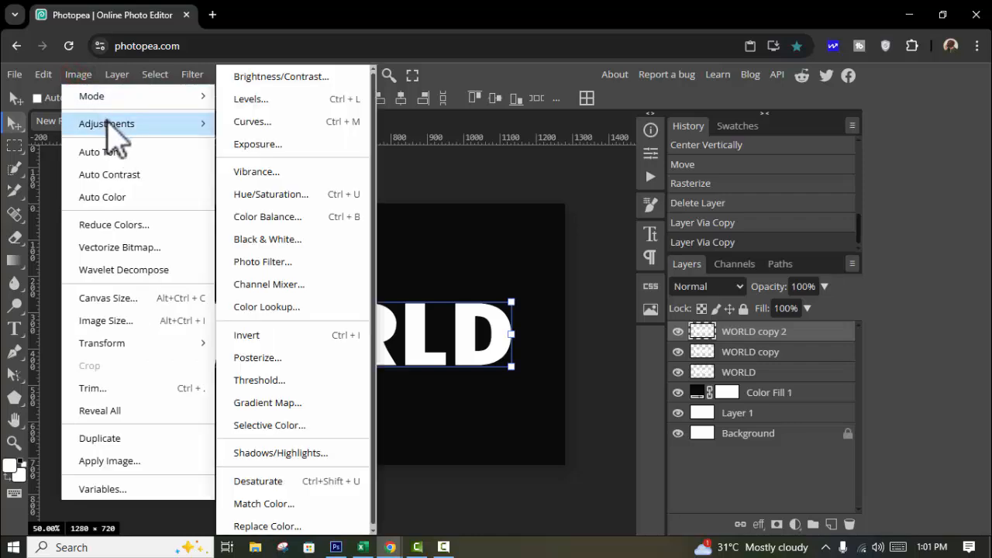
left_click(294, 285)
left_click(559, 224)
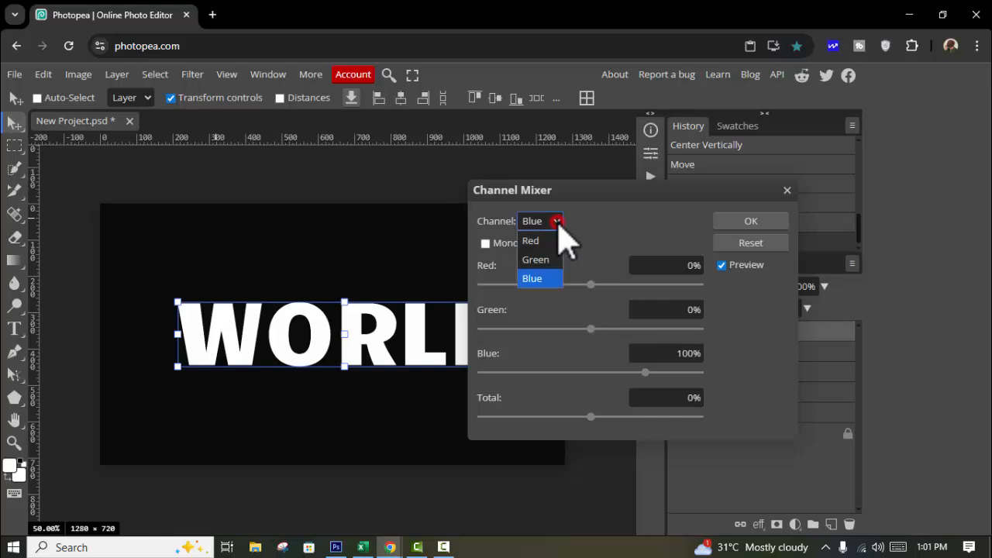
left_click(552, 238)
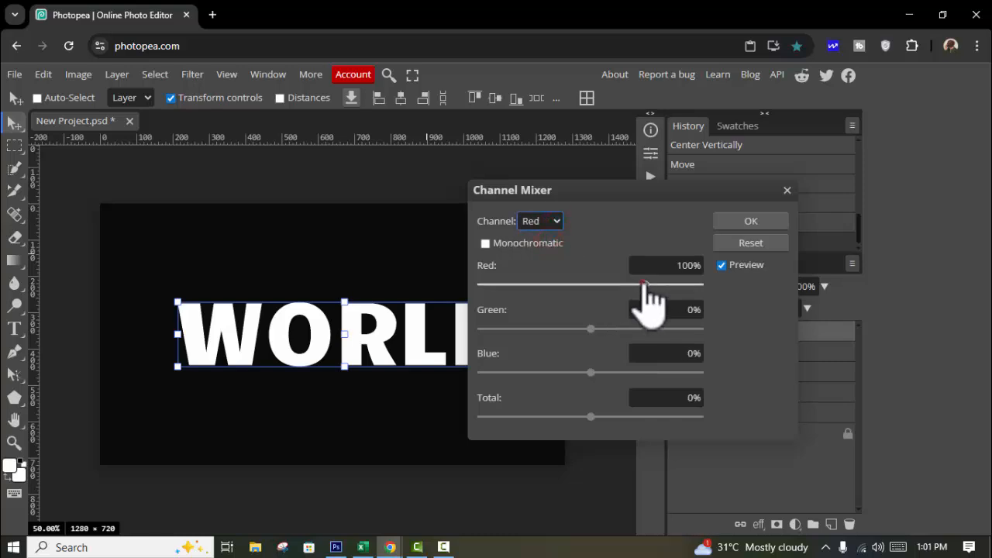
left_click_drag(646, 285, 481, 285)
left_click(742, 222)
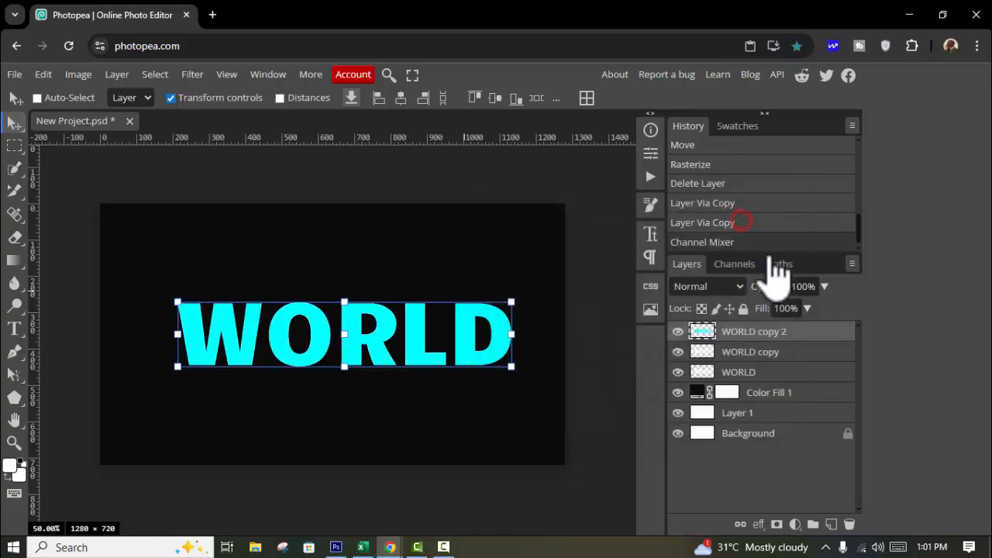
- Hide WORLD copy 2 and turn WORLD copy magenta with Channel Mixer, setting Green to -200% in the Green channel
left_click(745, 351)
left_click(679, 331)
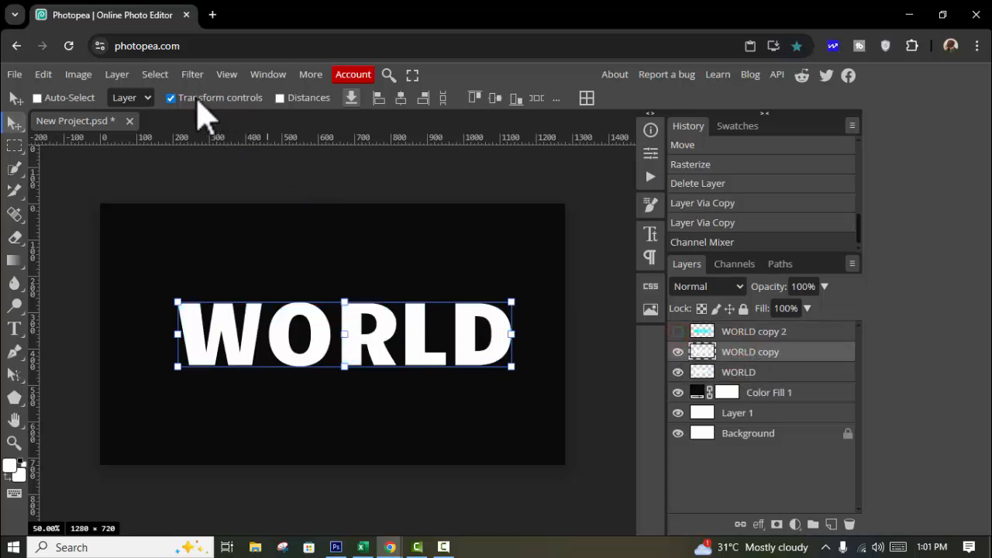
left_click(81, 76)
left_click(129, 118)
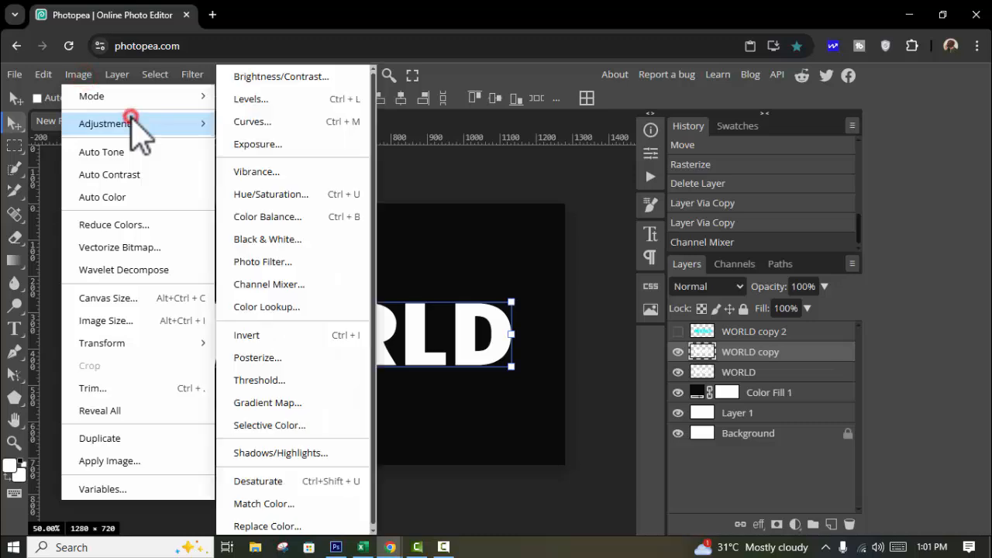
left_click(287, 284)
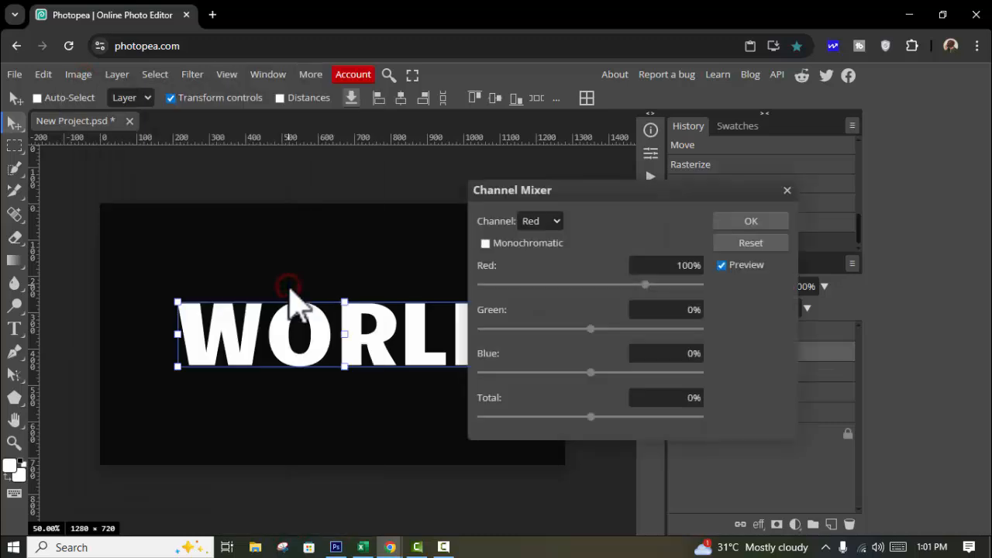
left_click(563, 227)
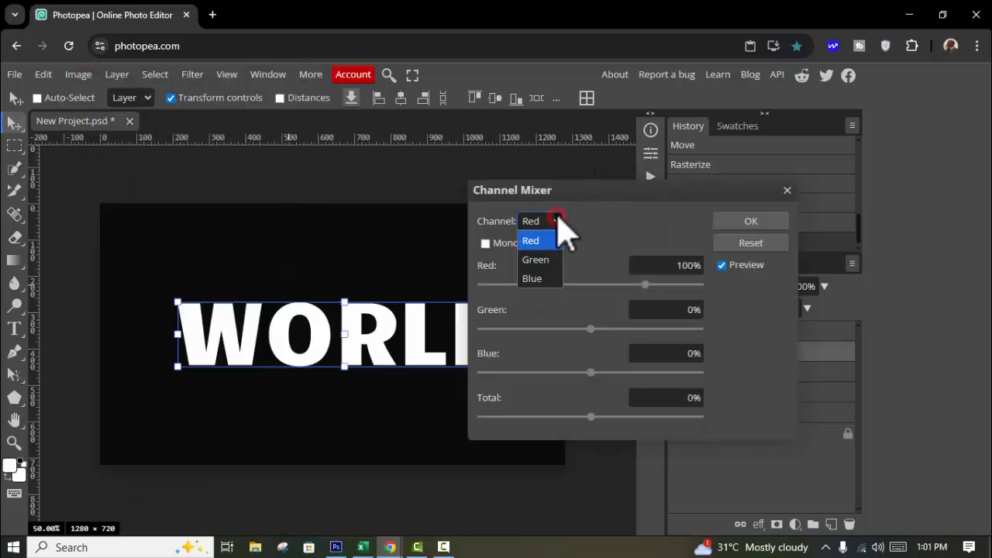
left_click(535, 261)
left_click_drag(645, 328, 478, 329)
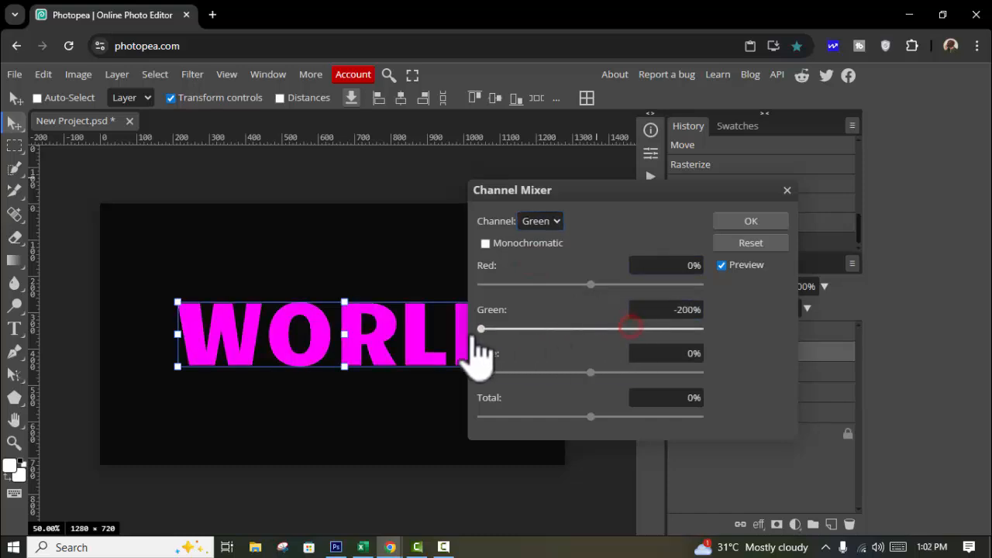
left_click(779, 220)
- Hide WORLD copy and turn the WORLD layer yellow with Channel Mixer, setting Blue to about -185% in the Blue channel
left_click(766, 373)
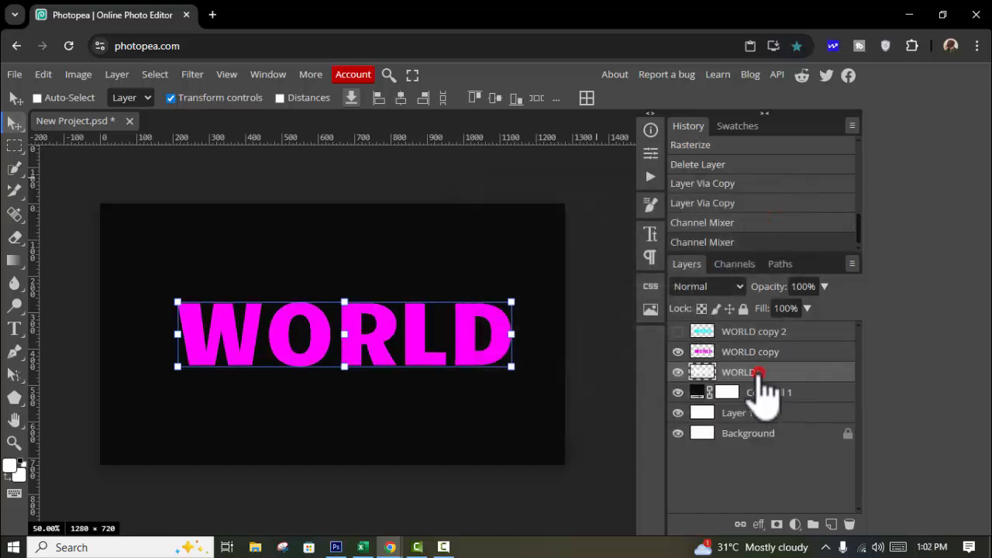
left_click(678, 352)
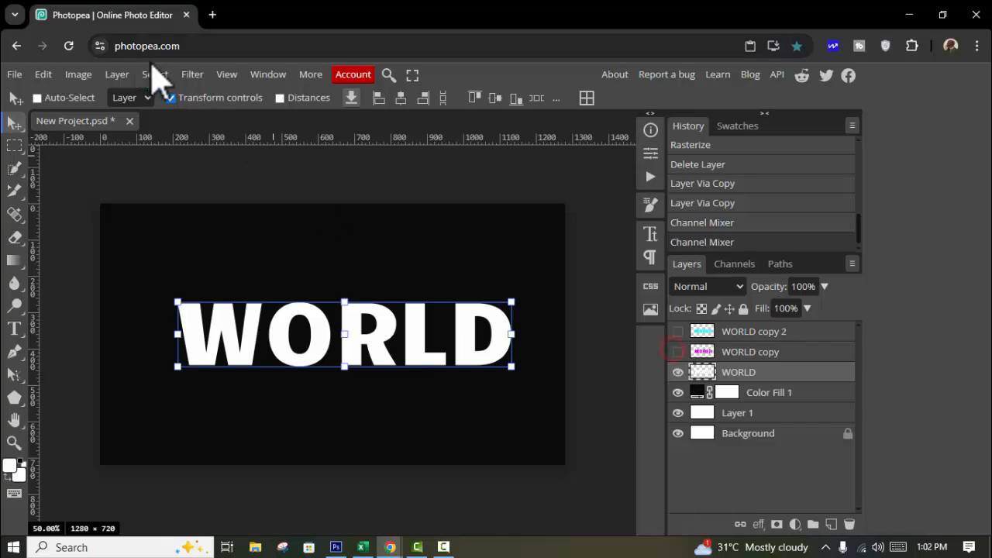
left_click(78, 75)
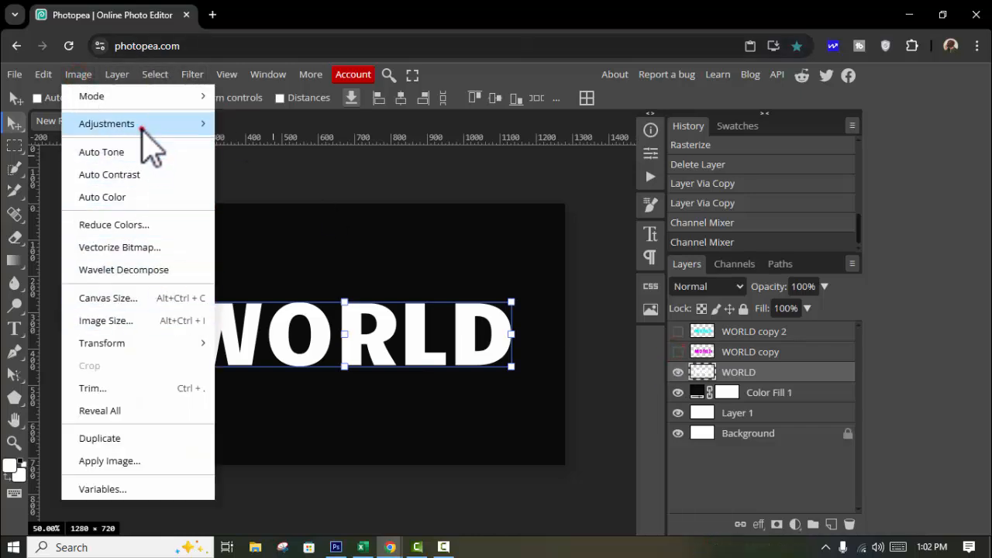
mouse_move(144, 124)
left_click(293, 285)
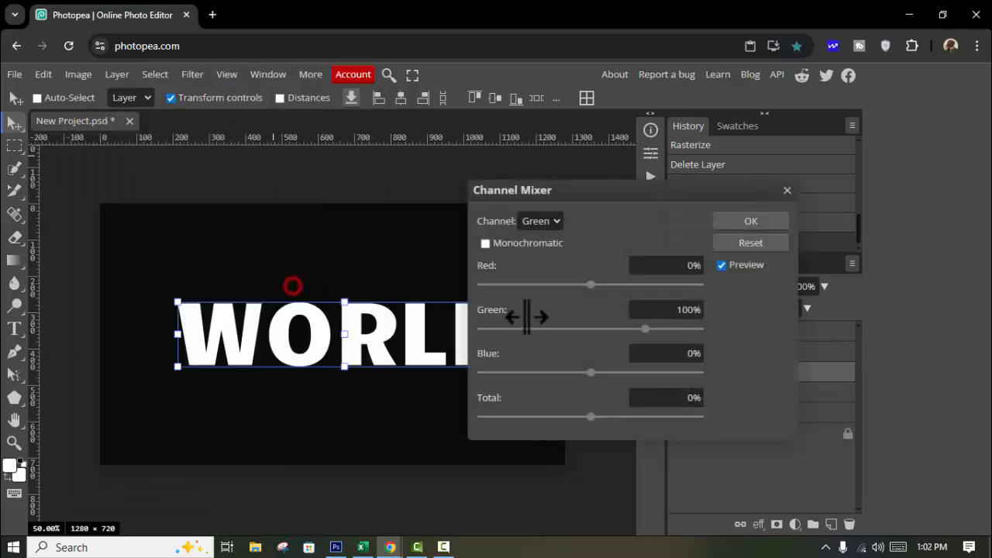
left_click(560, 224)
left_click(552, 277)
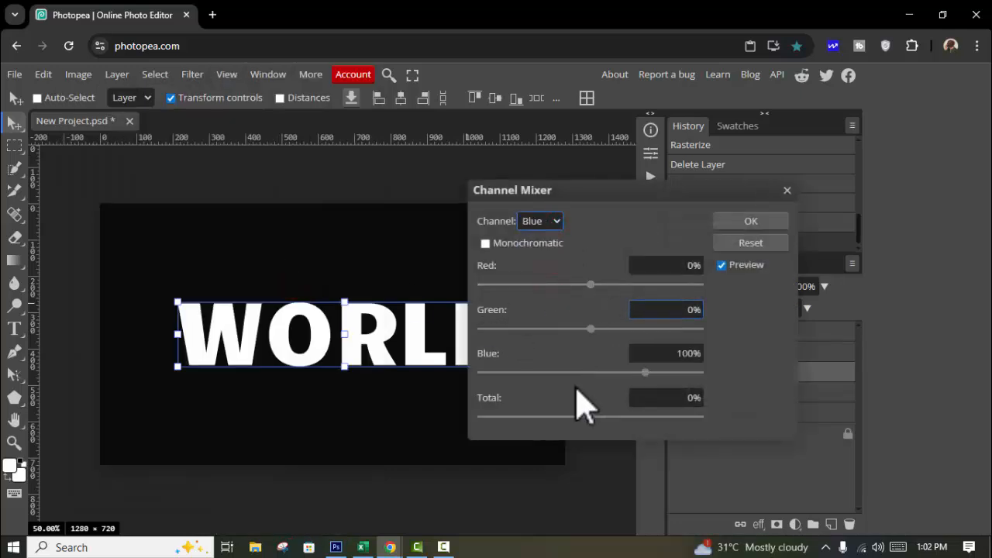
left_click_drag(621, 374, 487, 374)
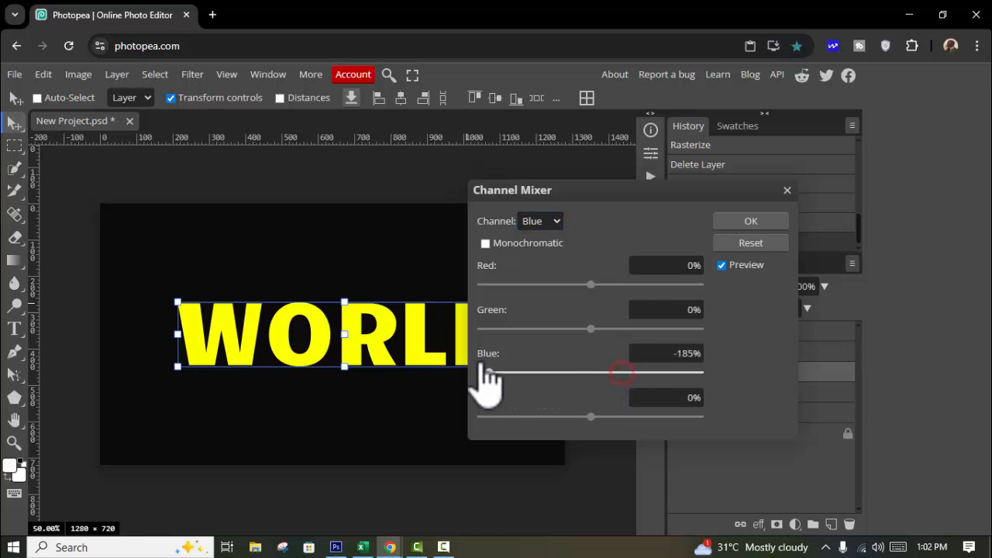
left_click(732, 223)
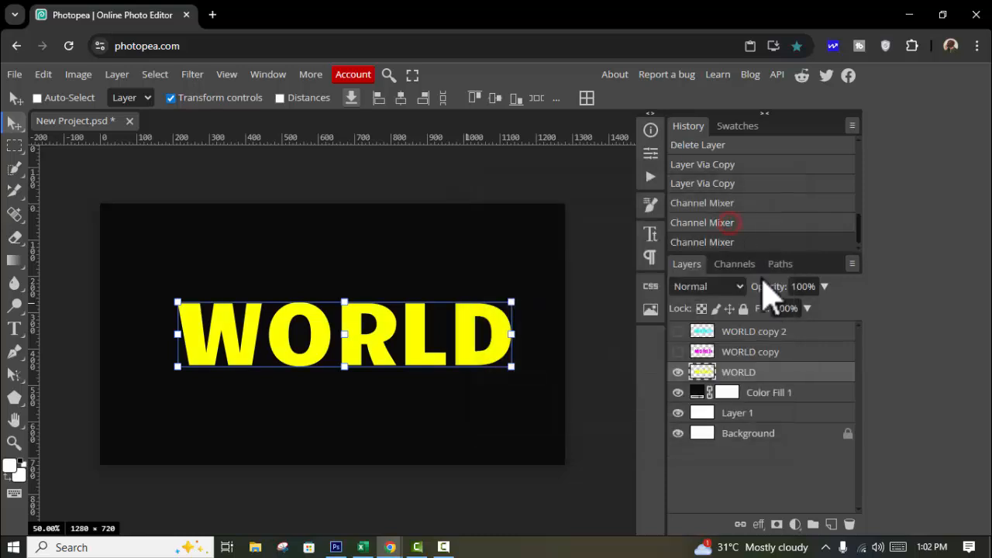
- Show both hidden WORLD copies and nudge the yellow WORLD layer about 11 px to the left
left_click(679, 331)
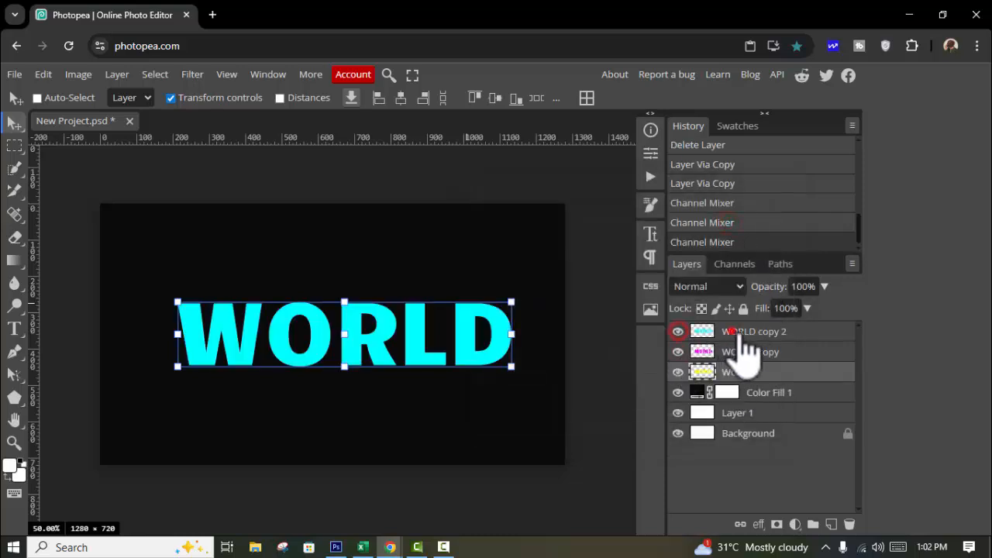
left_click(733, 332)
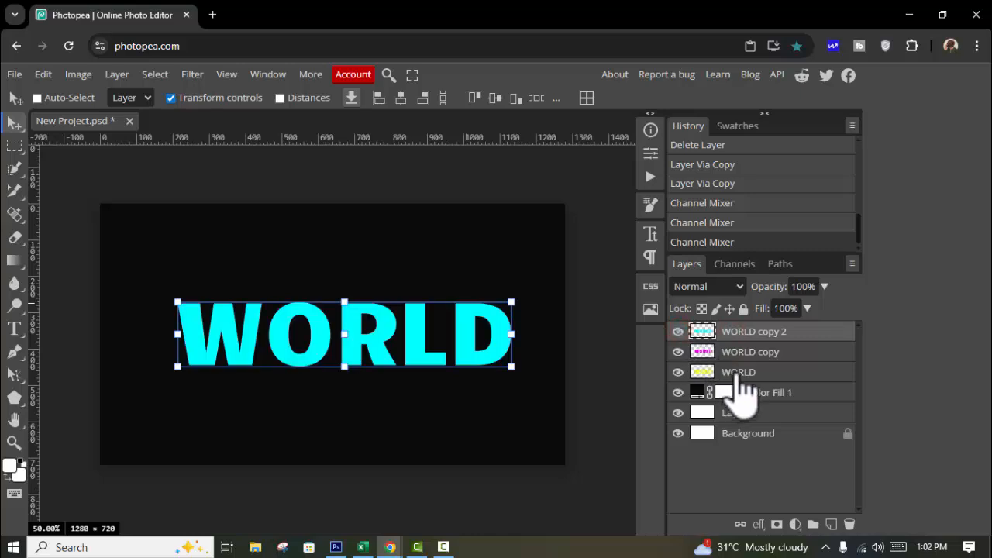
left_click(729, 373)
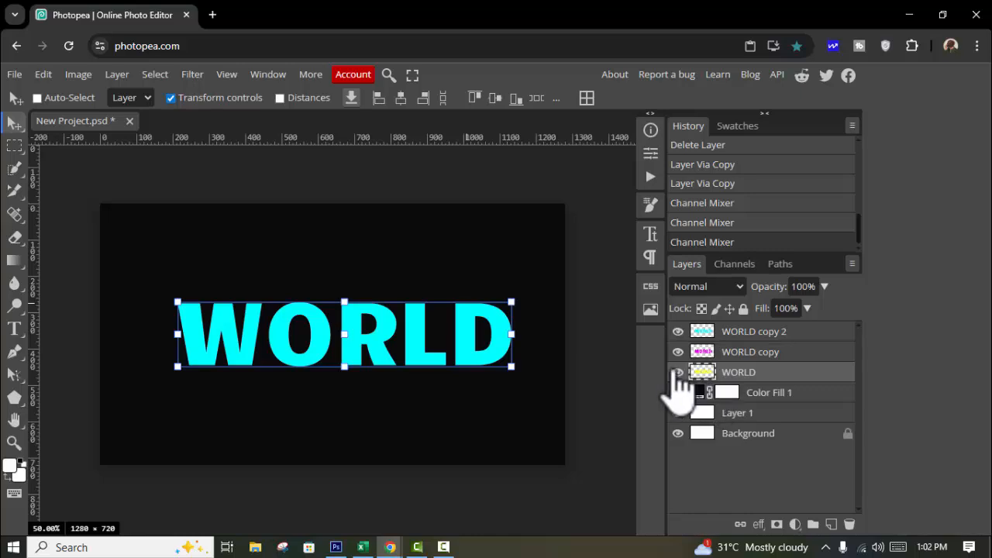
left_click(672, 372)
key("Left")
key("Left")
key("Left")
key("Left")
key("Left")
key("Left")
key("Left")
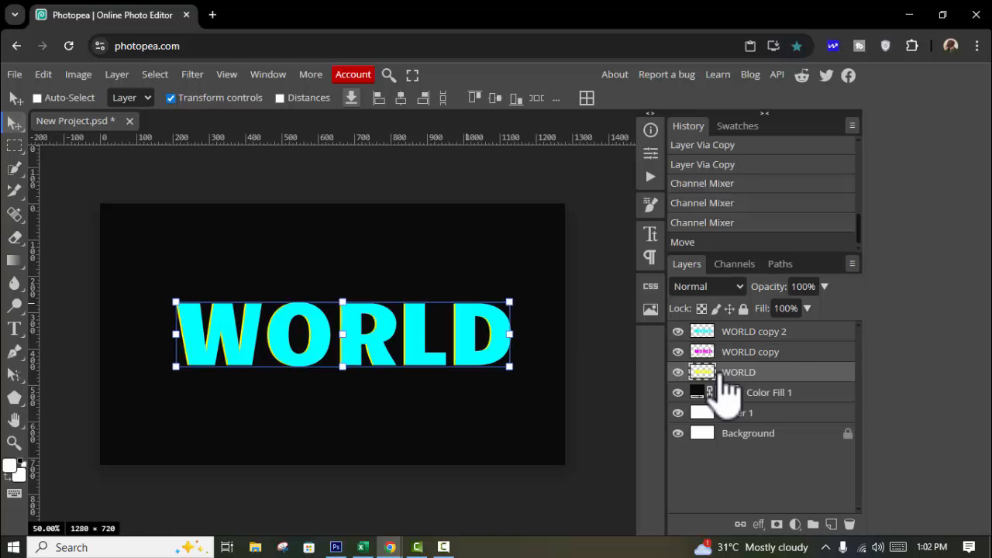
key("Left")
key("Left")
key("Left")
key("Left")
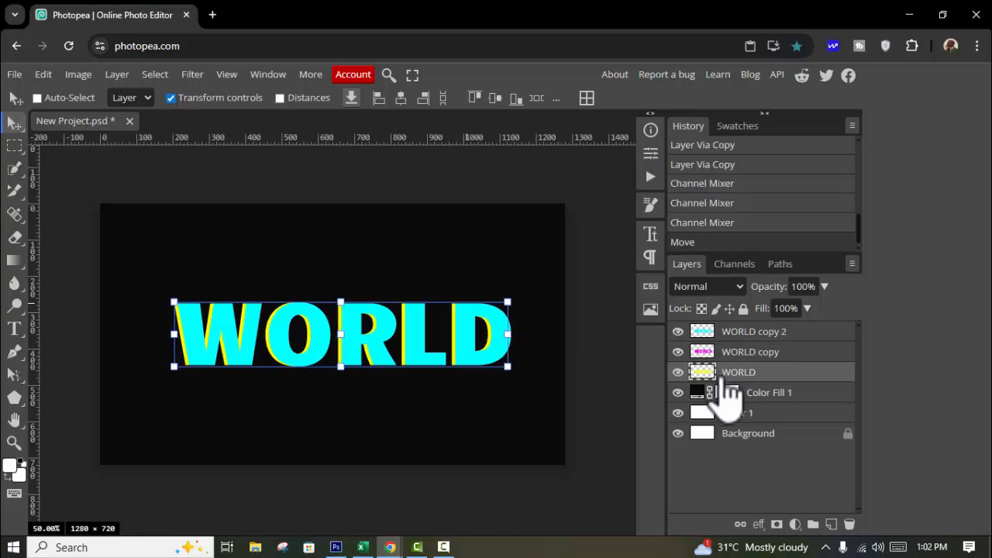
- Nudge the magenta WORLD copy layer a few pixels right and slightly up
left_click(741, 352)
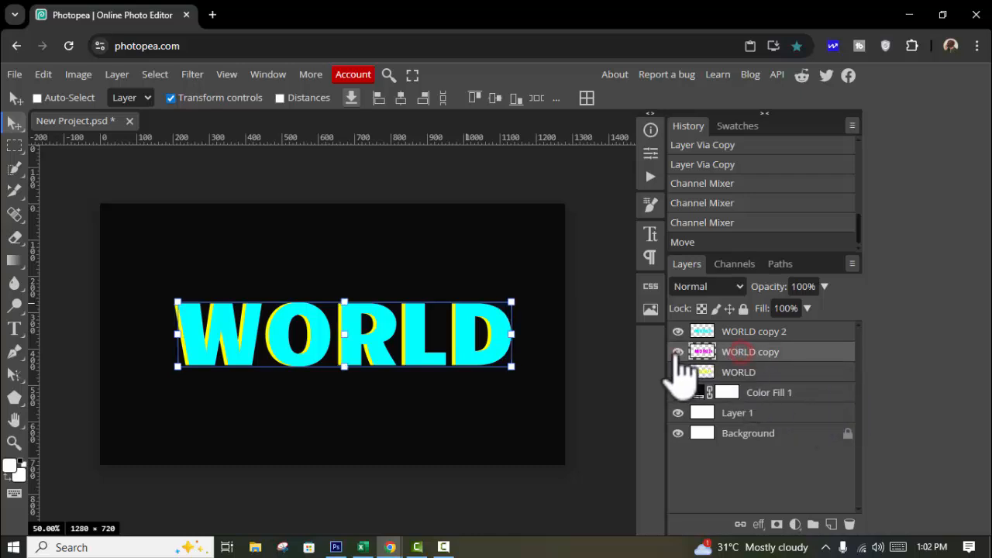
key("Right")
key("Right")
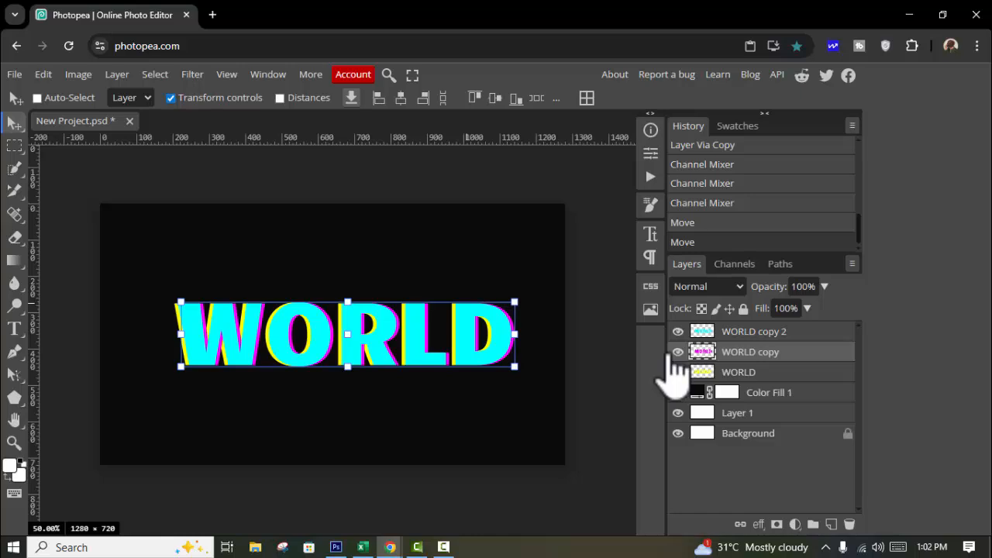
key("Up")
- Nudge the cyan WORLD copy 2 layer a few pixels down and slightly right
left_click(744, 332)
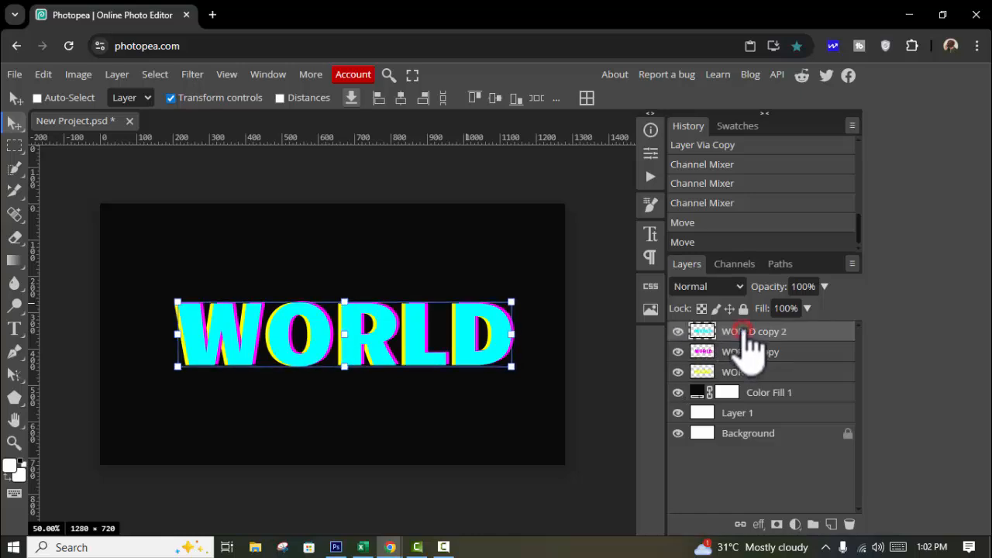
key("Down")
key("Down")
key("Down")
key("Down")
key("Down")
key("Down")
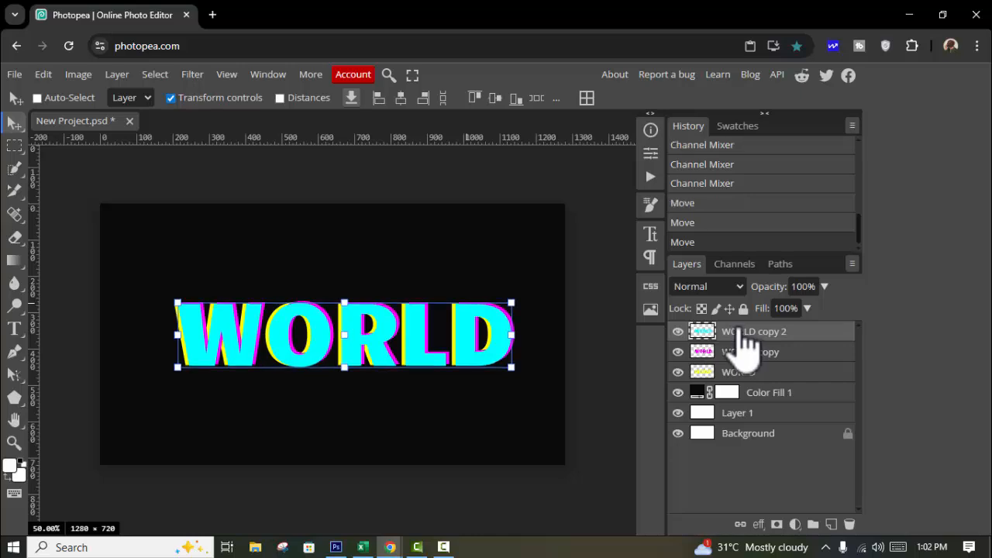
key("Up")
key("Up")
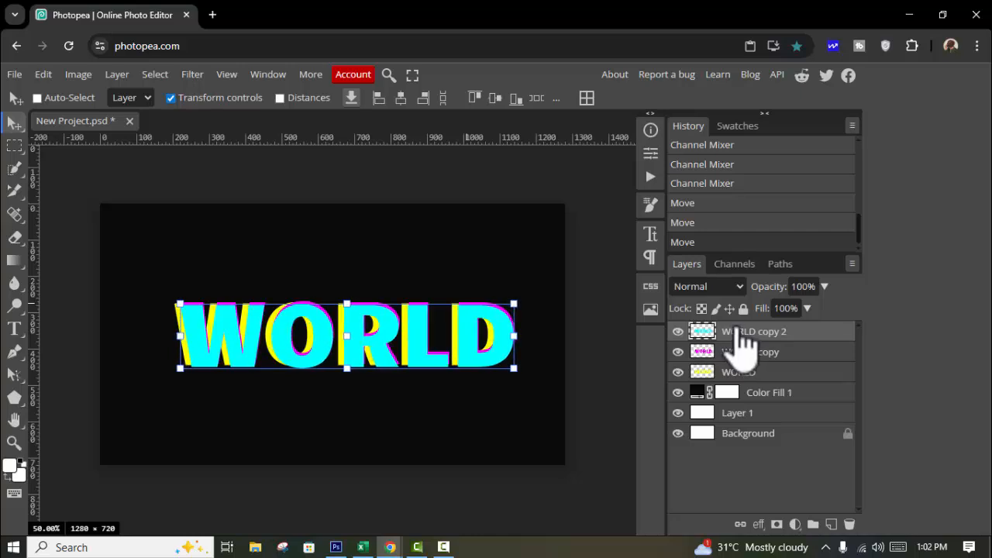
key("Left")
key("Left")
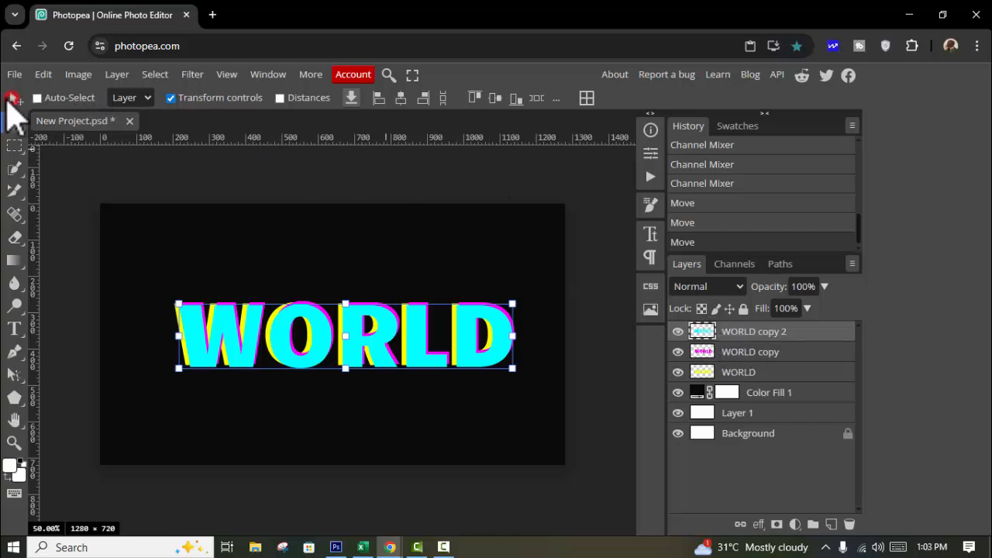
- Combine the three WORLD layers into one smart object and rasterize it
left_click(786, 350)
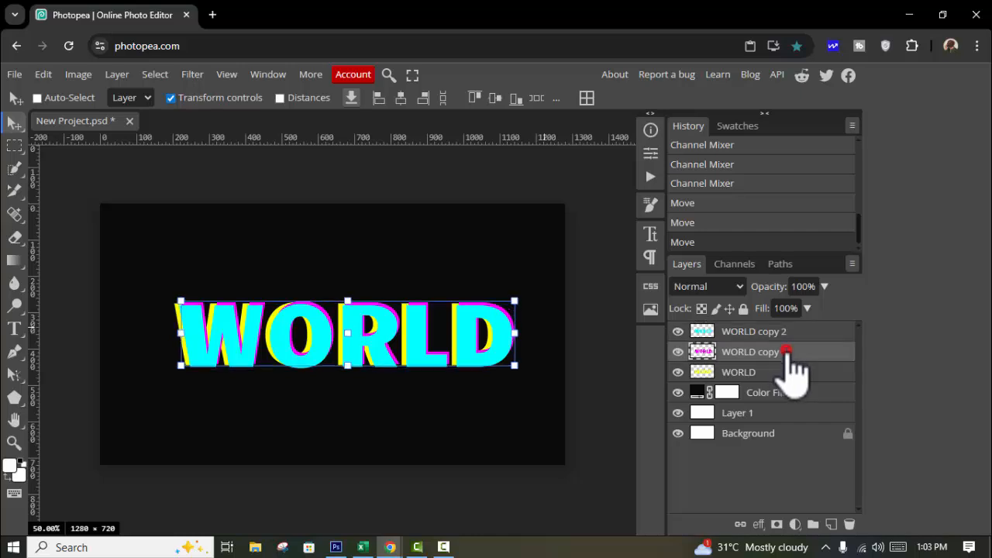
left_click(785, 339)
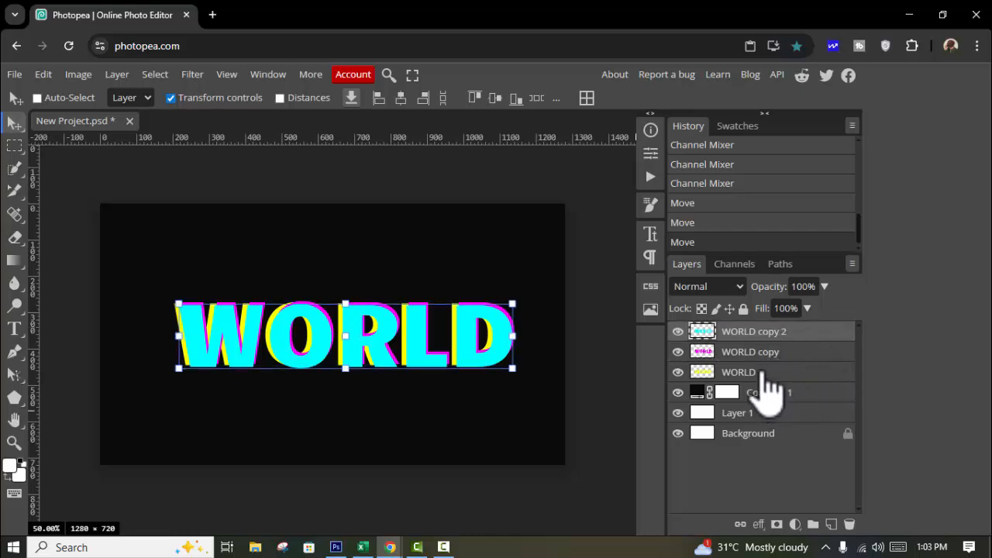
left_click(764, 372, "shift")
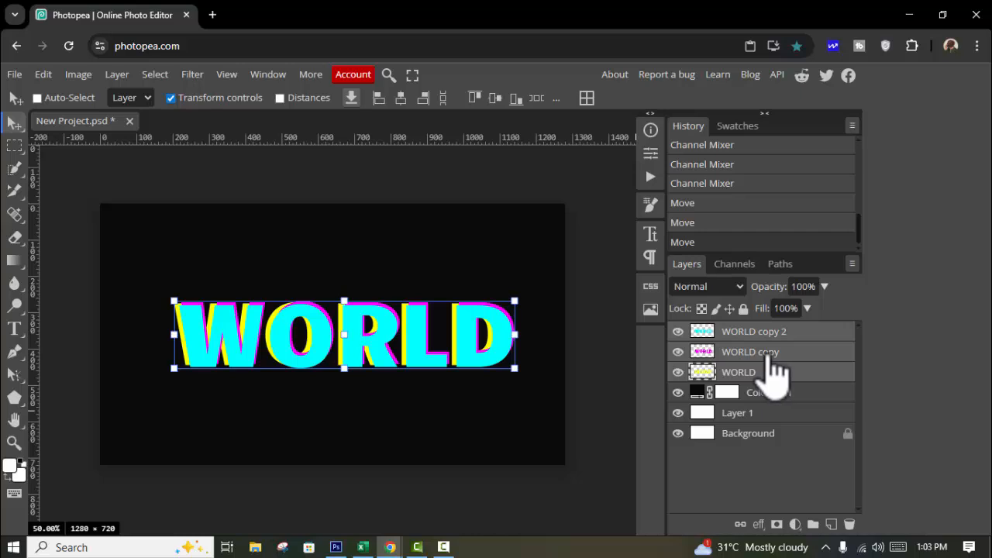
right_click(771, 362)
left_click(720, 266)
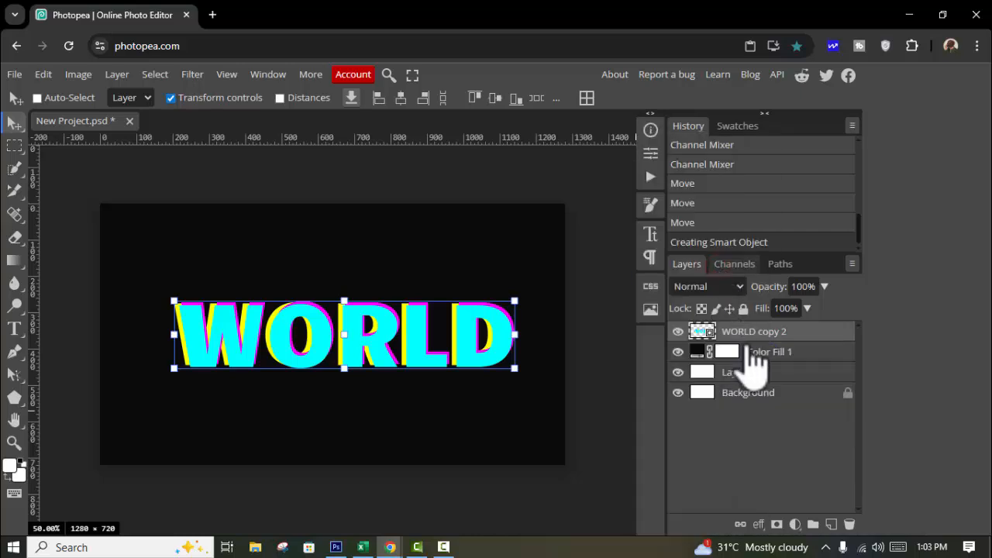
right_click(749, 333)
left_click(661, 318)
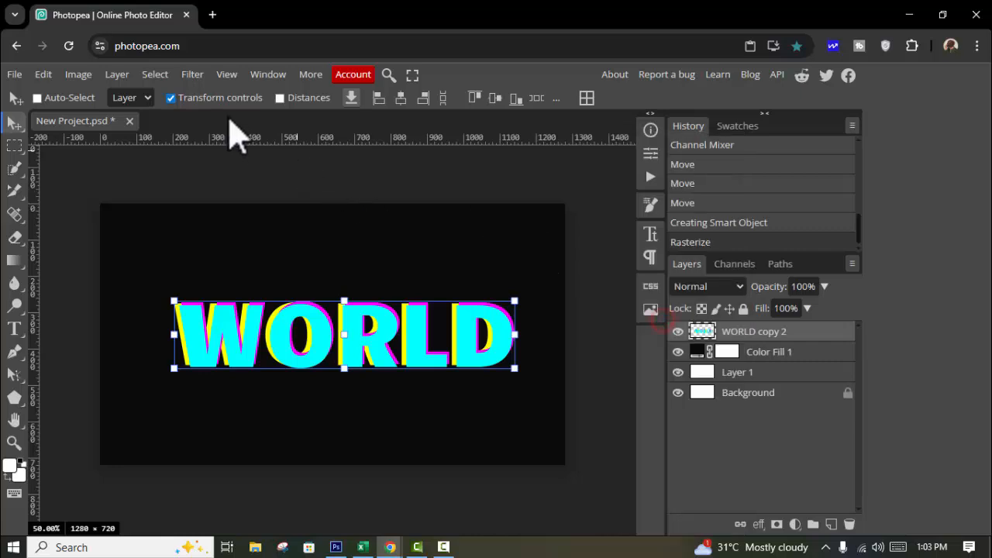
left_click(192, 74)
mouse_move(225, 332)
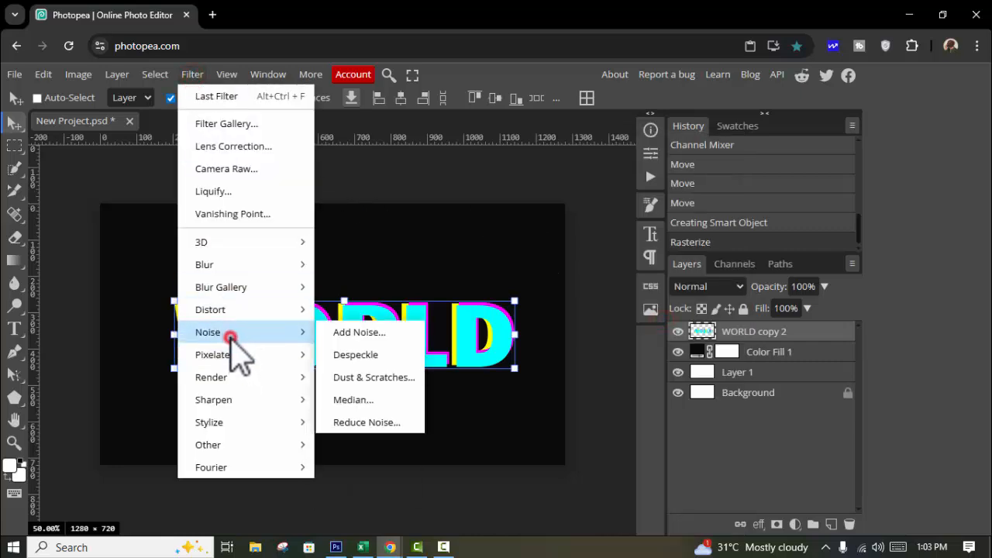
left_click(394, 336)
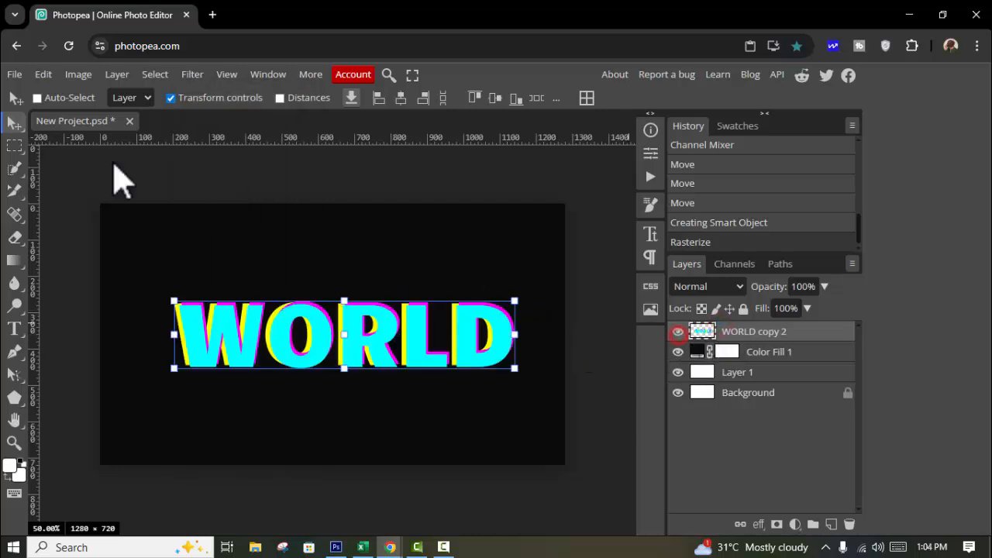
- Select a thin horizontal strip across the upper part of the WORLD letters, shift it slightly right and deselect it
left_click(16, 147)
right_click(15, 148)
left_click(64, 152)
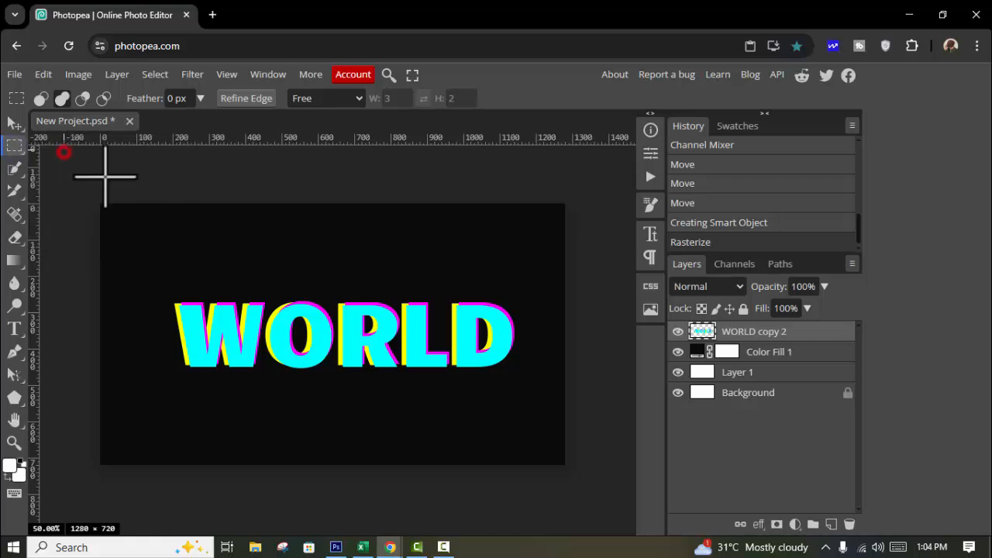
left_click_drag(162, 317, 528, 321)
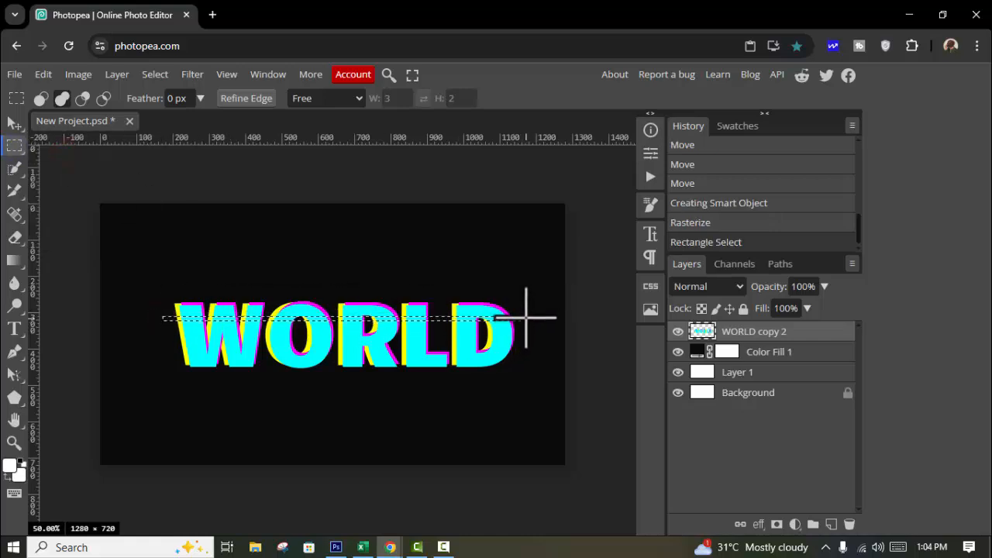
left_click(14, 124)
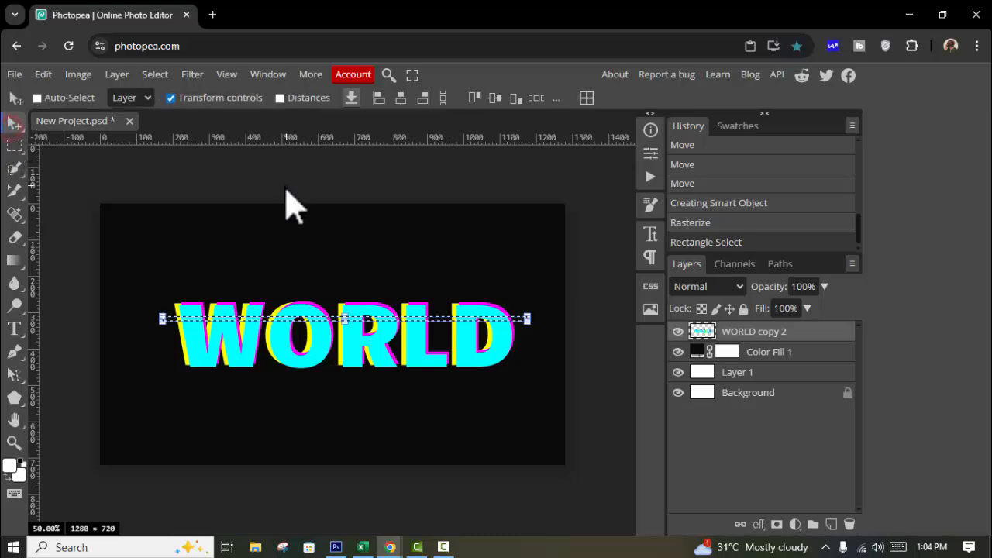
key("Right")
key("Right")
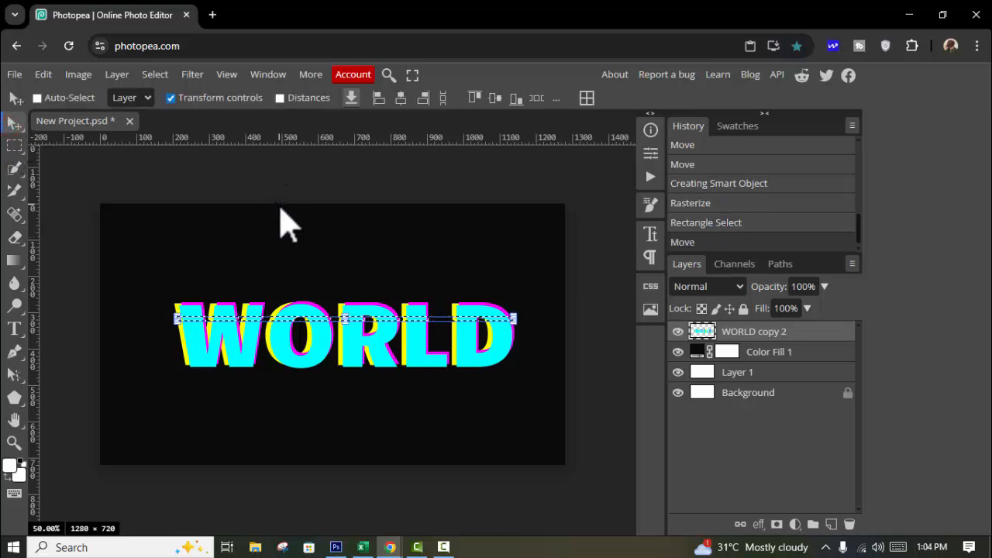
key("ctrl+d")
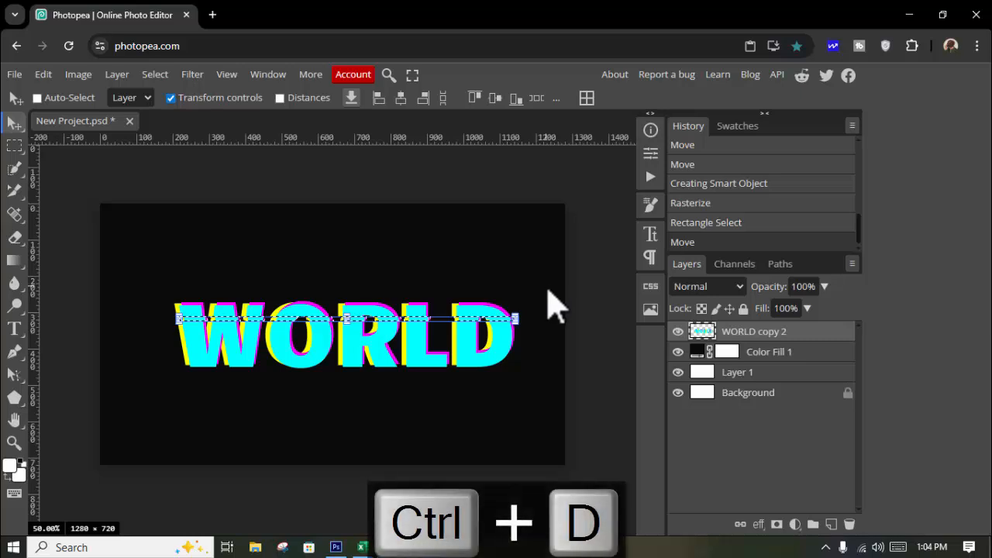
key("ctrl+d")
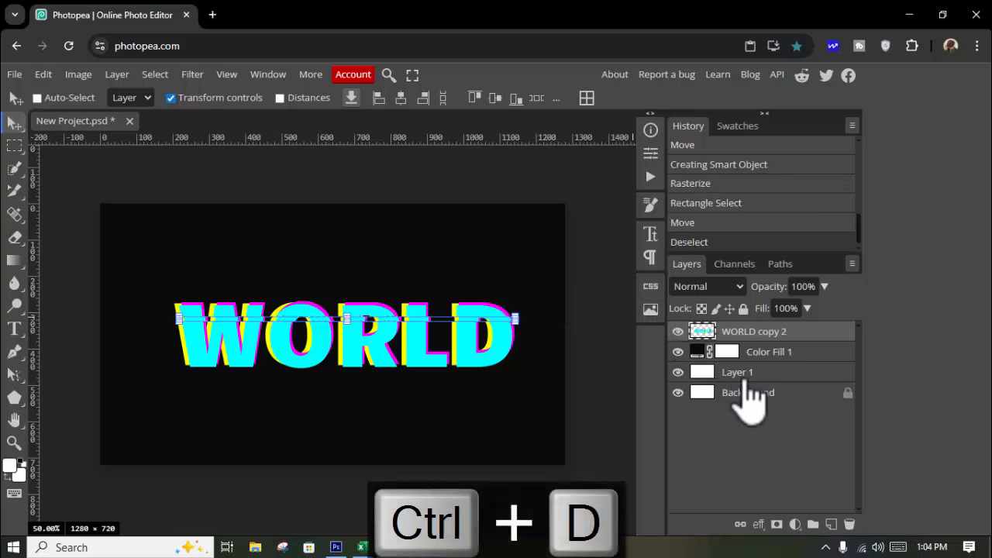
- Select a second thin strip across WORLD just below the first, shift it slightly left and deselect it
left_click(14, 146)
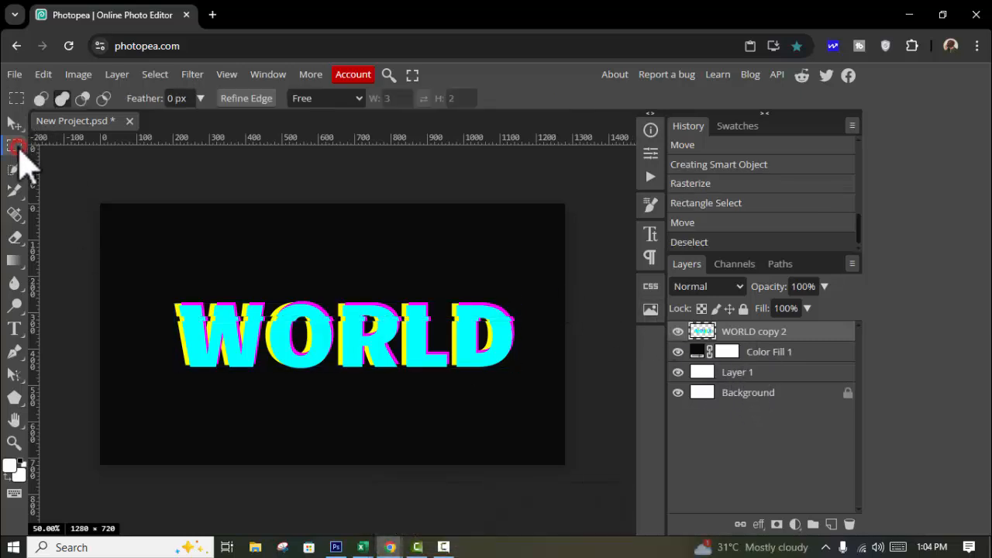
left_click_drag(171, 327, 526, 331)
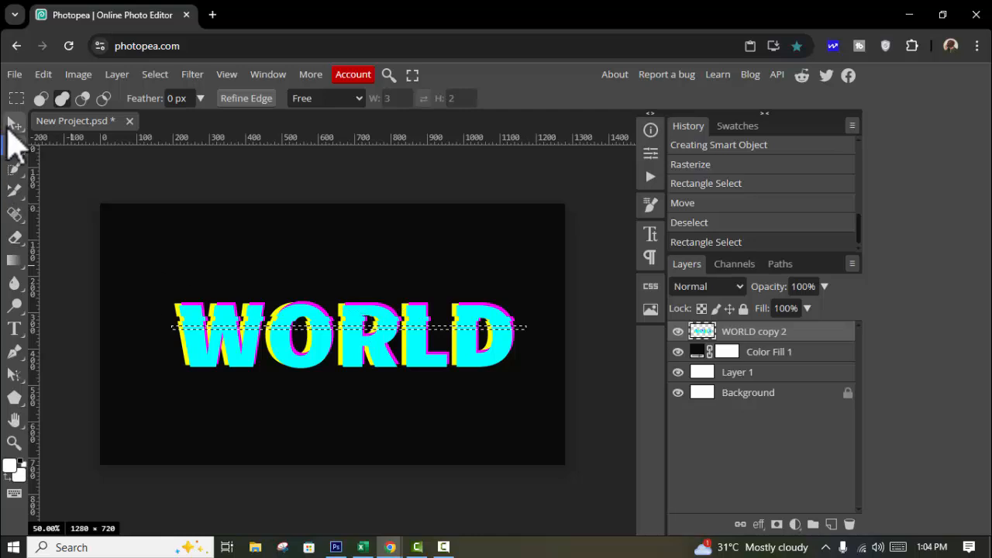
left_click(14, 123)
left_click_drag(355, 293, 396, 309)
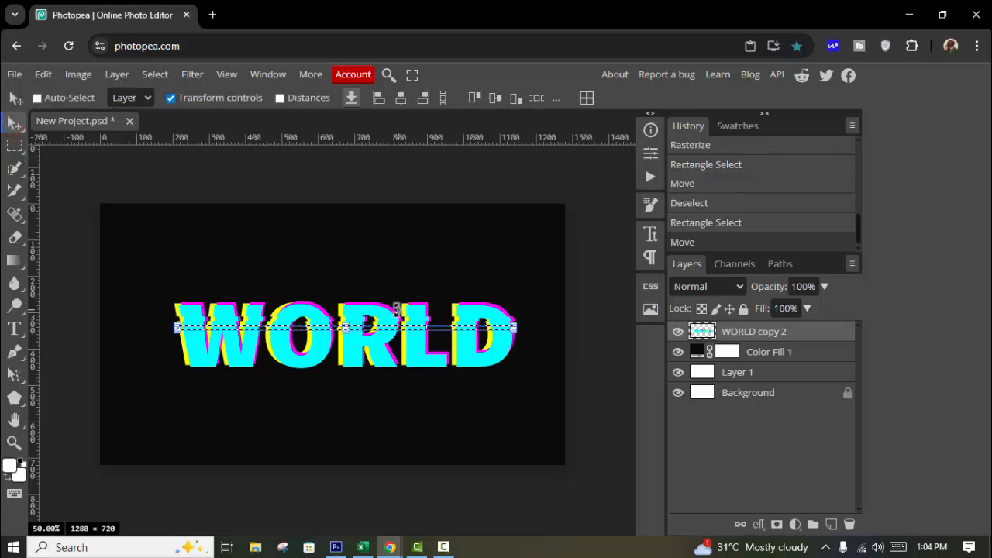
key("ctrl+d")
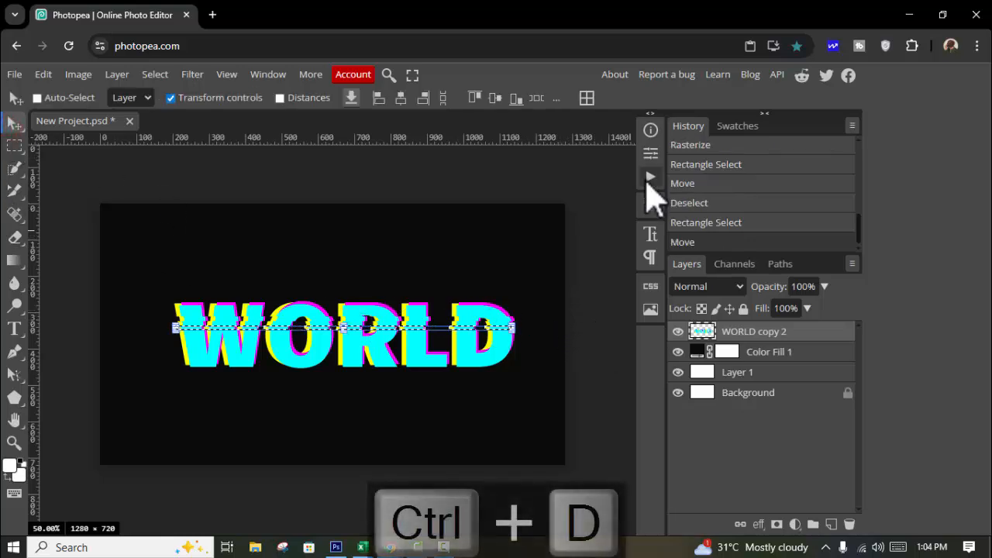
- Clear the current selection, select a third thin strip across the middle of the WORLD letters, shift it slightly right and deselect it
key("ctrl+d")
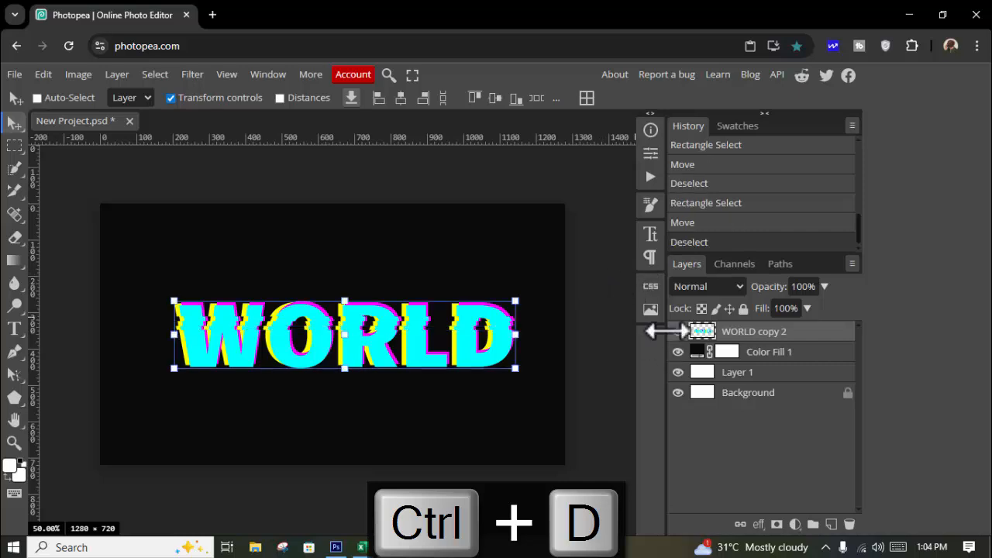
left_click(13, 146)
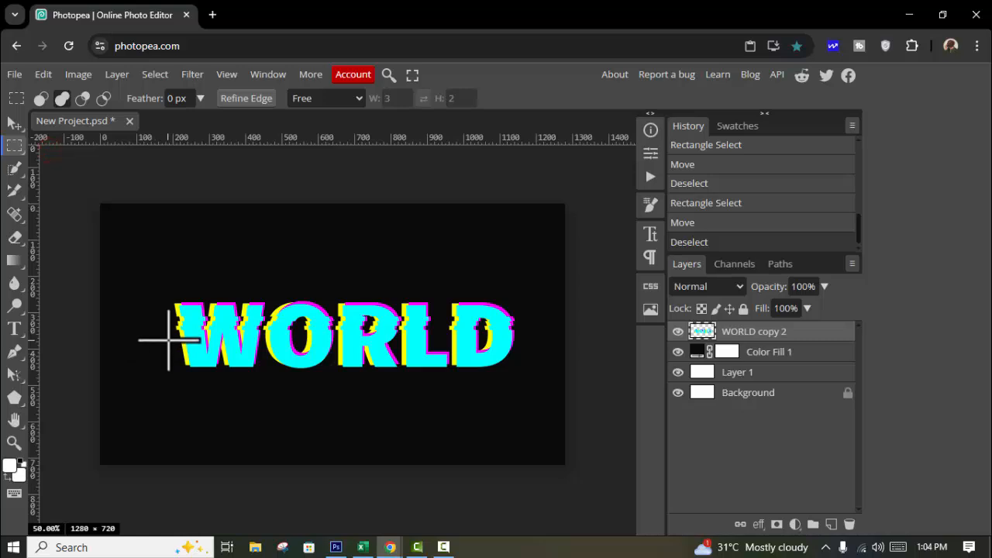
left_click_drag(168, 335, 527, 337)
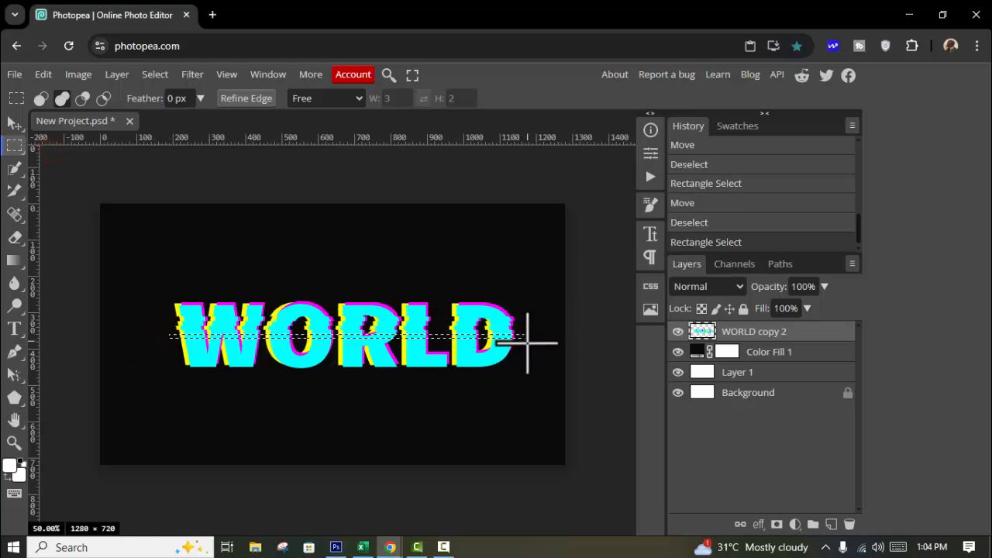
left_click(11, 131)
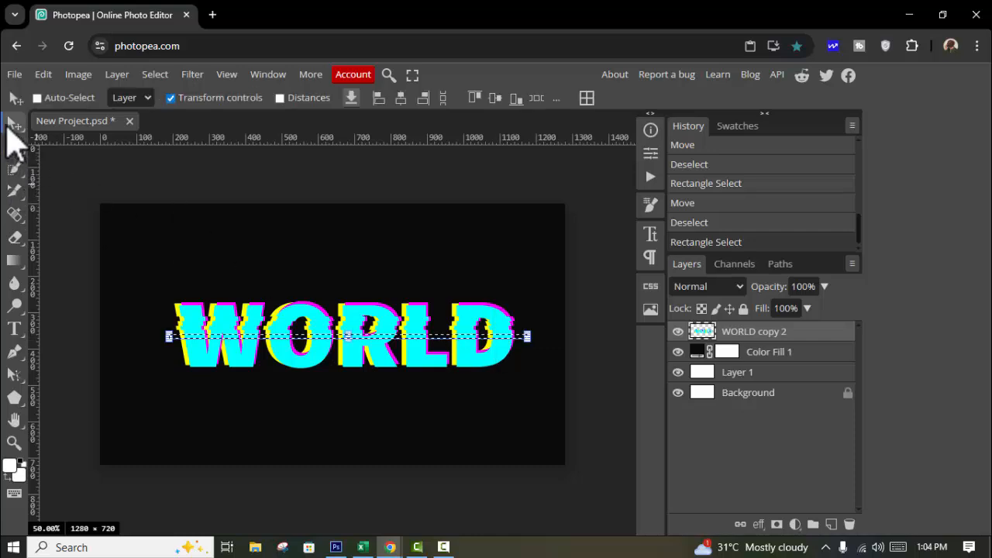
key("shift+Right")
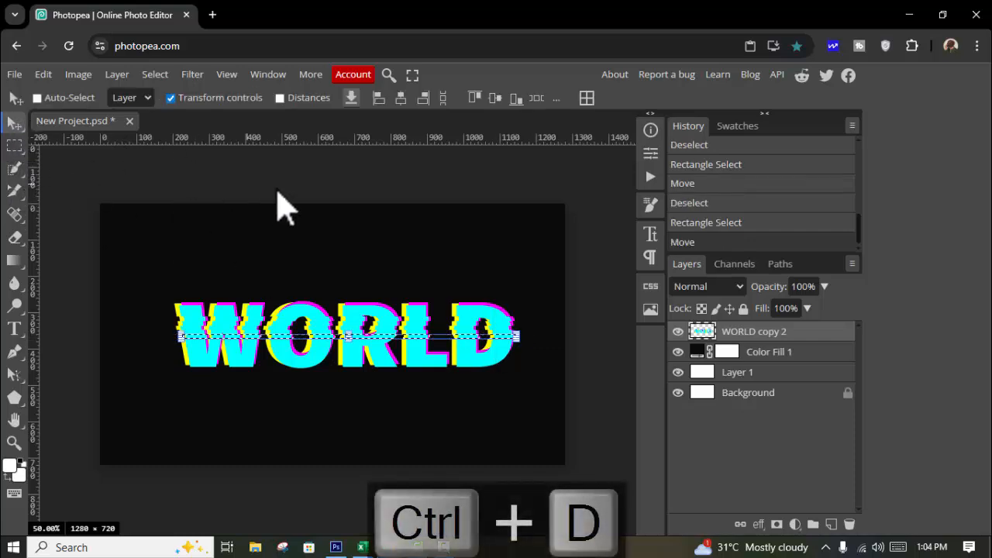
key("ctrl+d")
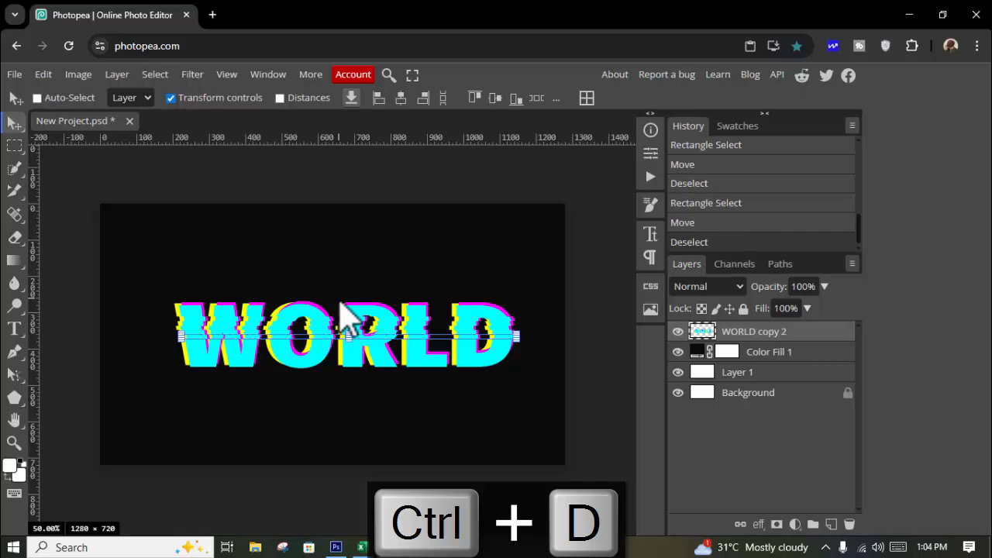
- Start the Add Noise filter on the WORLD copy 2 layer and set the amount to 42 %
left_click(194, 74)
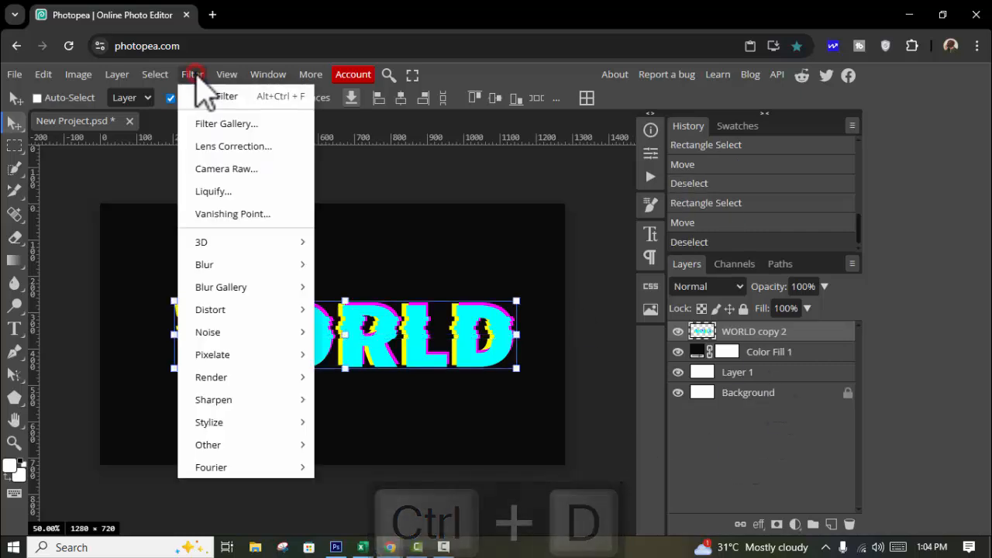
mouse_move(247, 333)
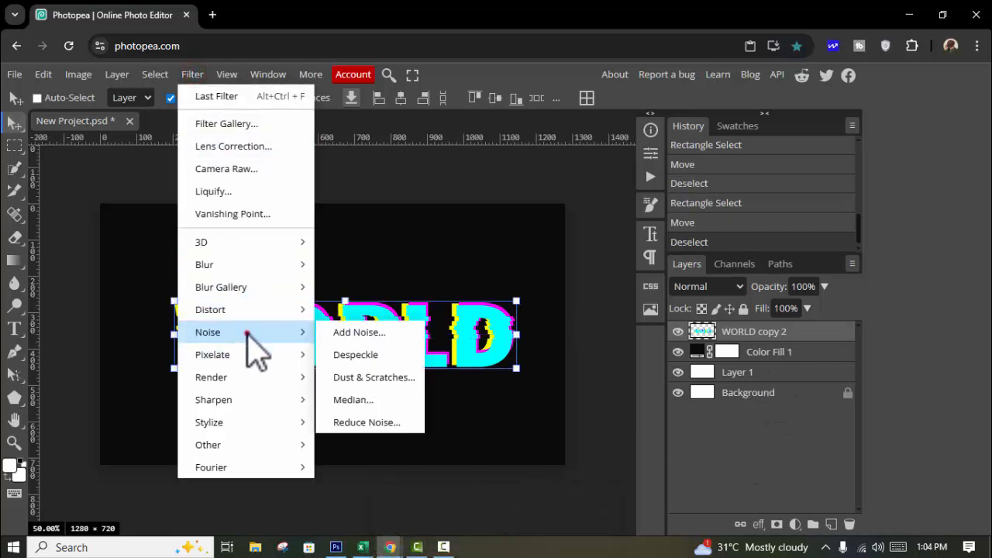
left_click(384, 335)
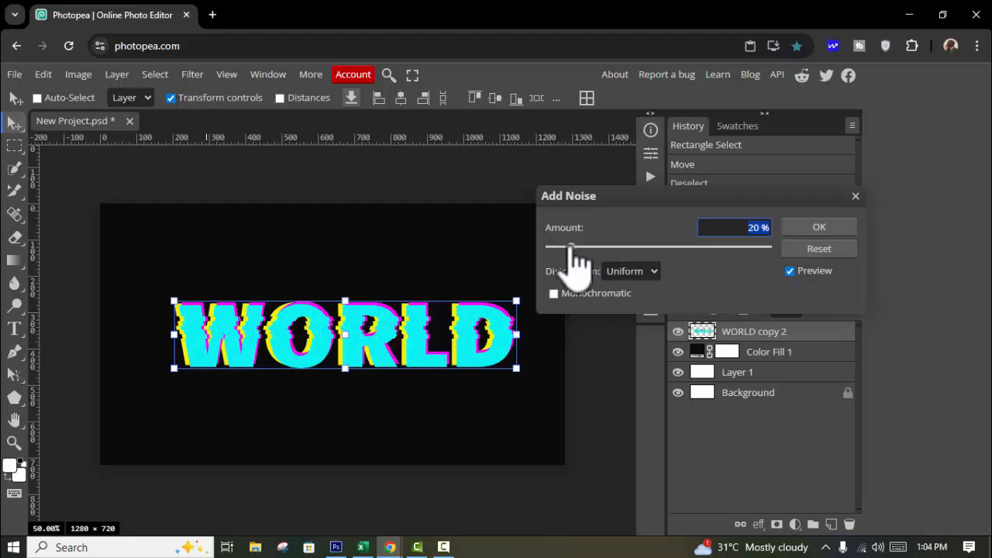
left_click_drag(572, 246, 596, 248)
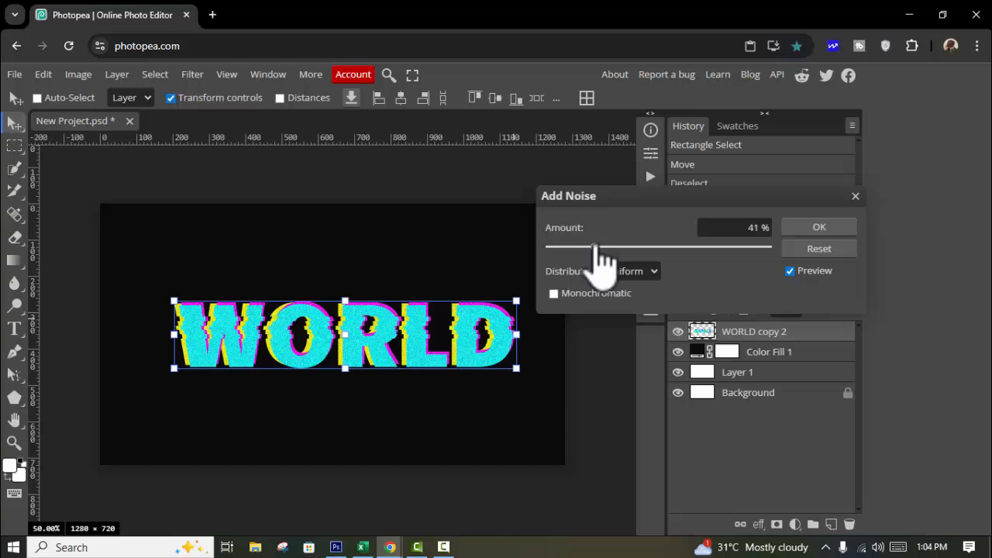
- Try the Gaussian noise distribution, reduce the amount to 28 % and set the distribution back to Uniform
left_click(656, 272)
left_click(635, 296)
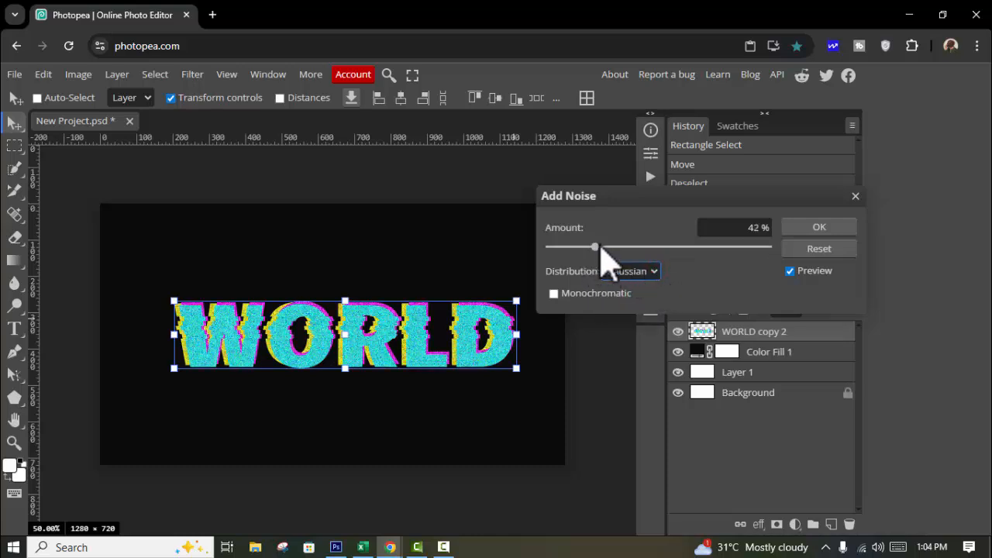
mouse_move(595, 247)
left_mouse_down()
mouse_move(540, 250)
mouse_move(580, 258)
left_mouse_up()
left_click(656, 271)
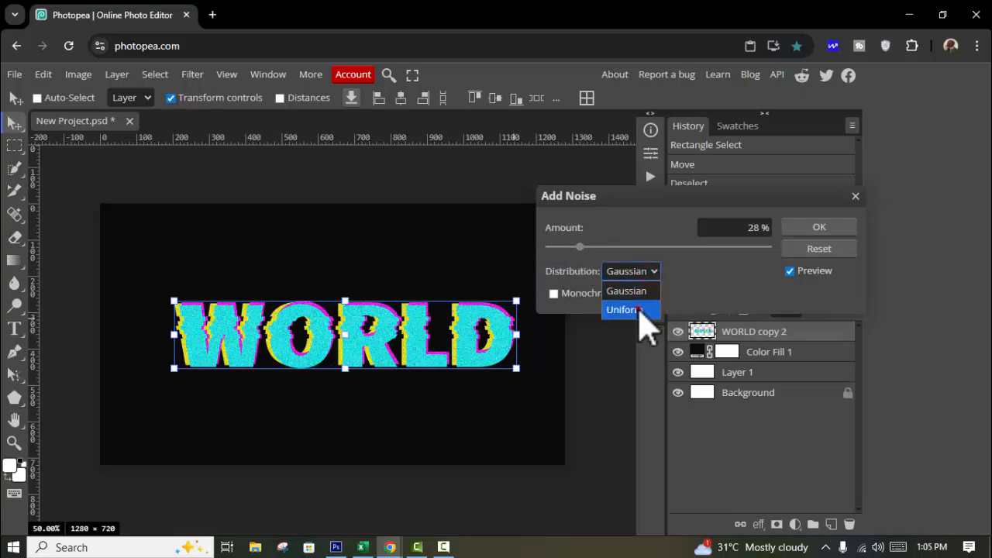
left_click(636, 310)
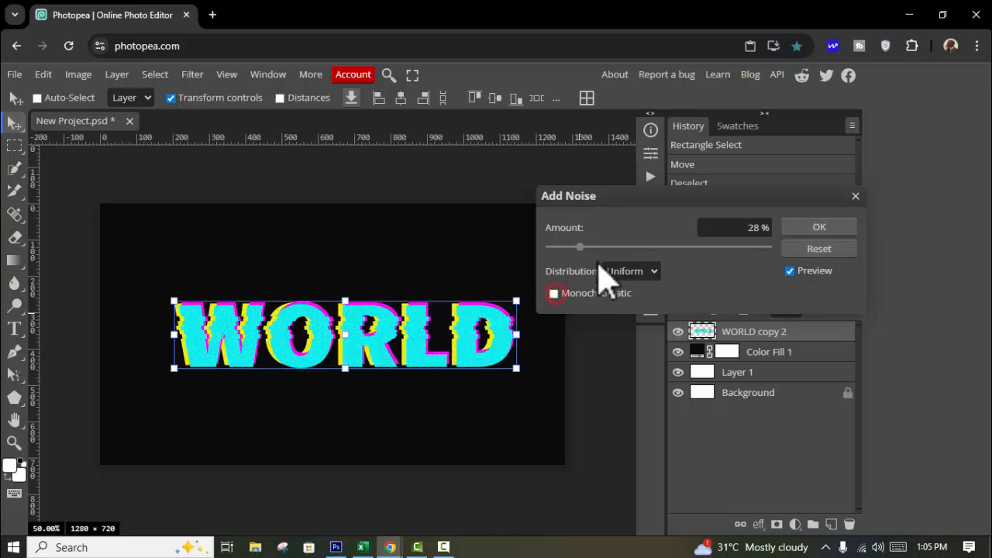
- Raise the Uniform noise amount, apply the filter to the WORLD text and repeat it once more
left_click_drag(580, 247, 596, 264)
left_click(828, 227)
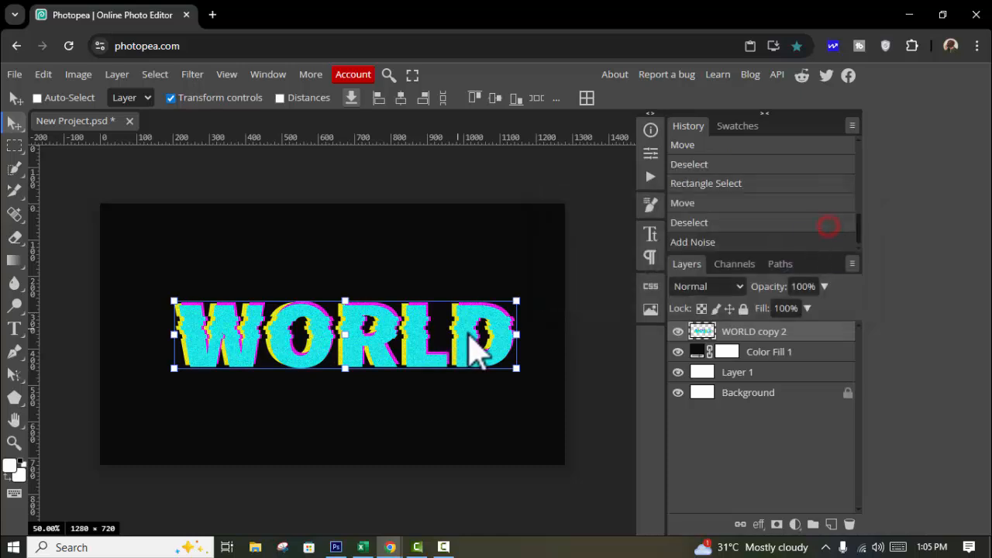
key("ctrl+f")
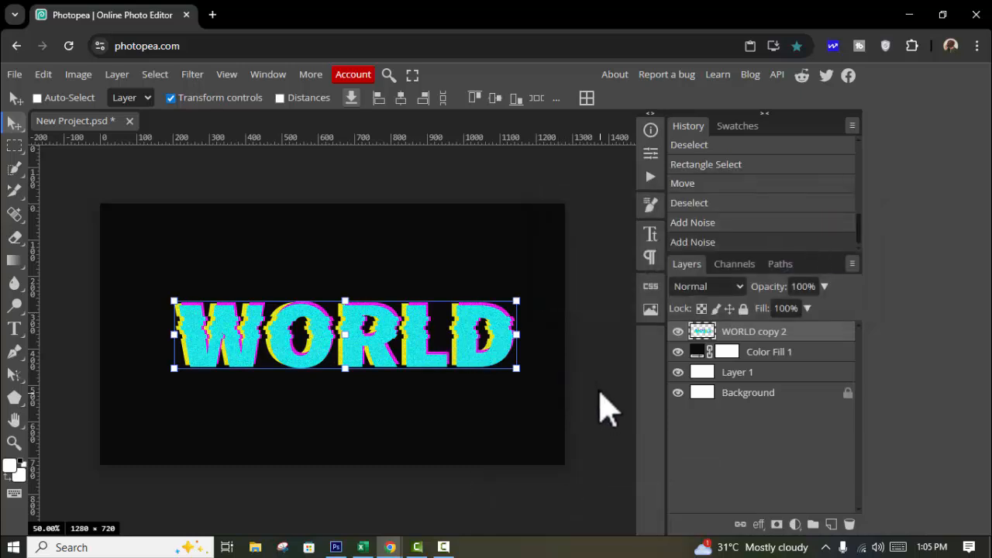